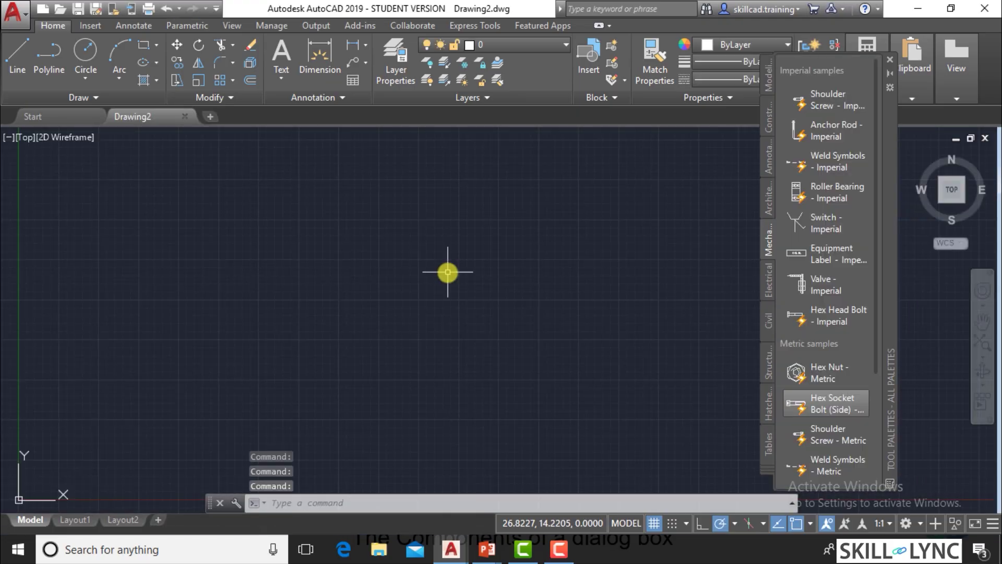
Open the Options dialog and look through its Files, Open and Save, Plot and Publish, and Display settings.
click(324, 501)
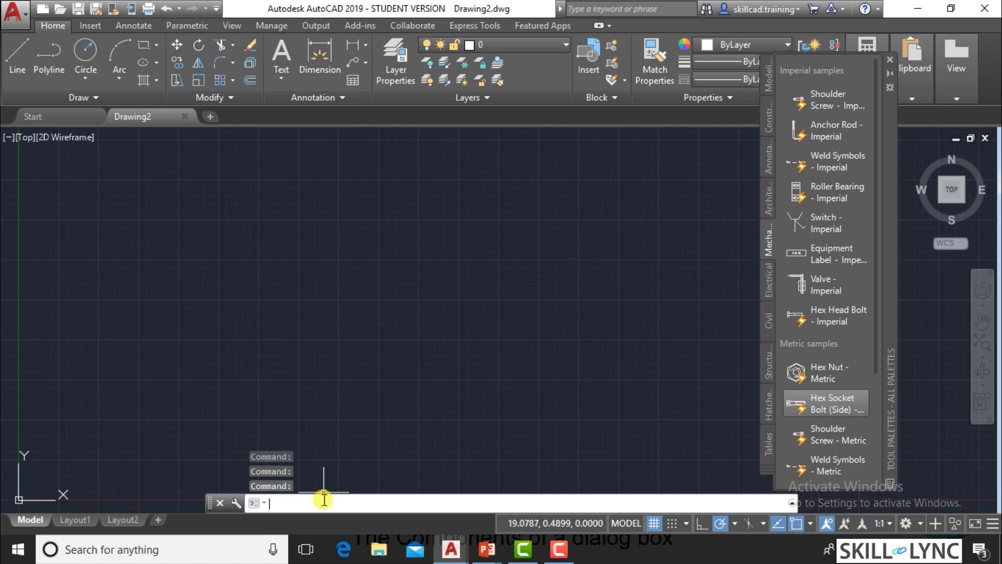
text(OP)
key(Return)
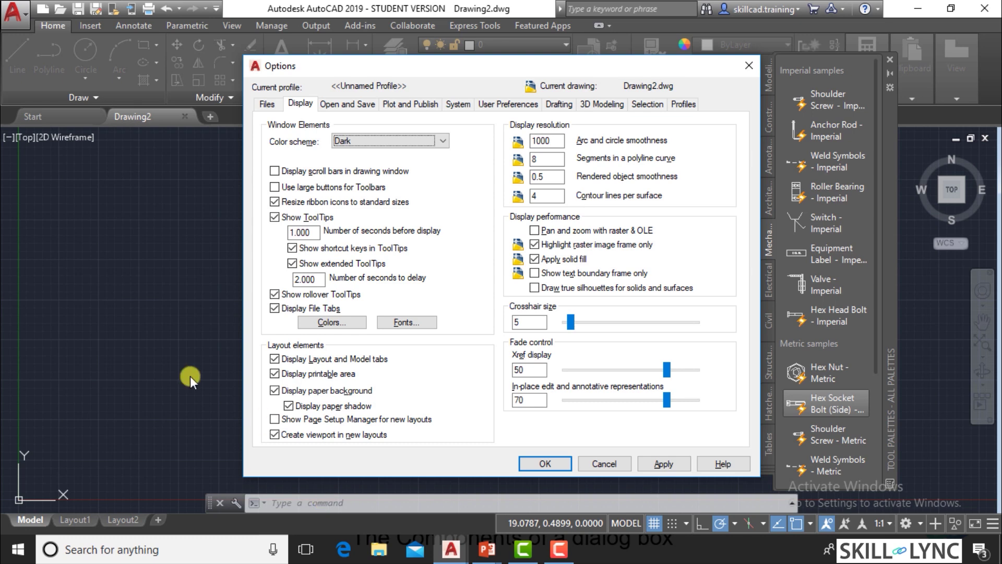
click(265, 104)
click(358, 104)
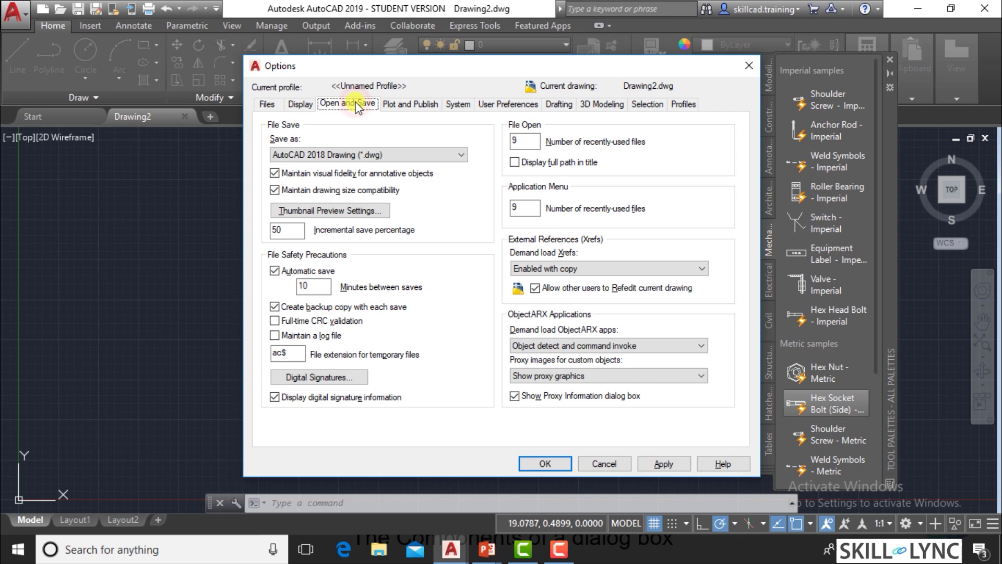
click(408, 113)
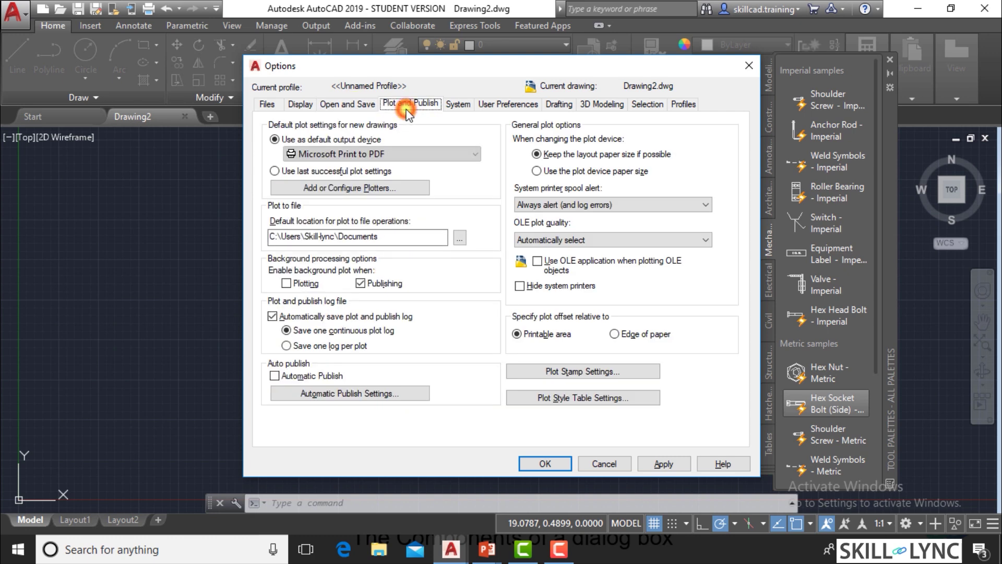
click(341, 105)
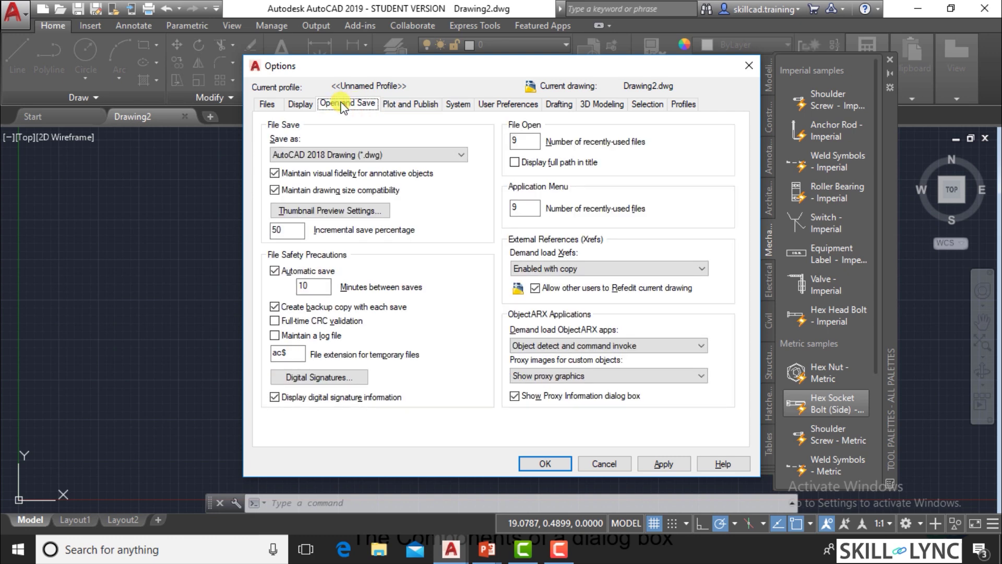
click(310, 107)
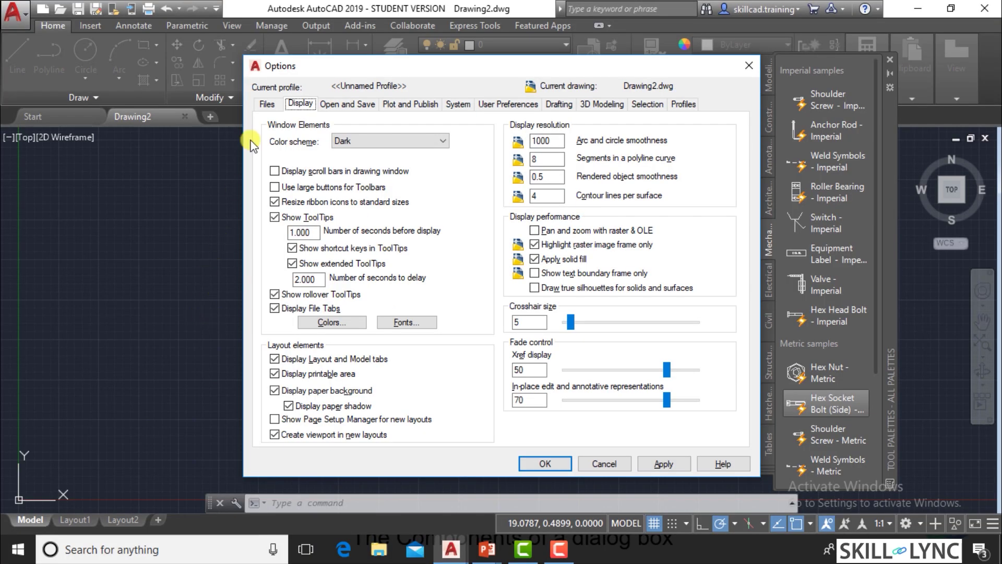
Revisit the Files, Open and Save, and Plot and Publish options, and view the color scheme choices in the Display settings.
click(268, 104)
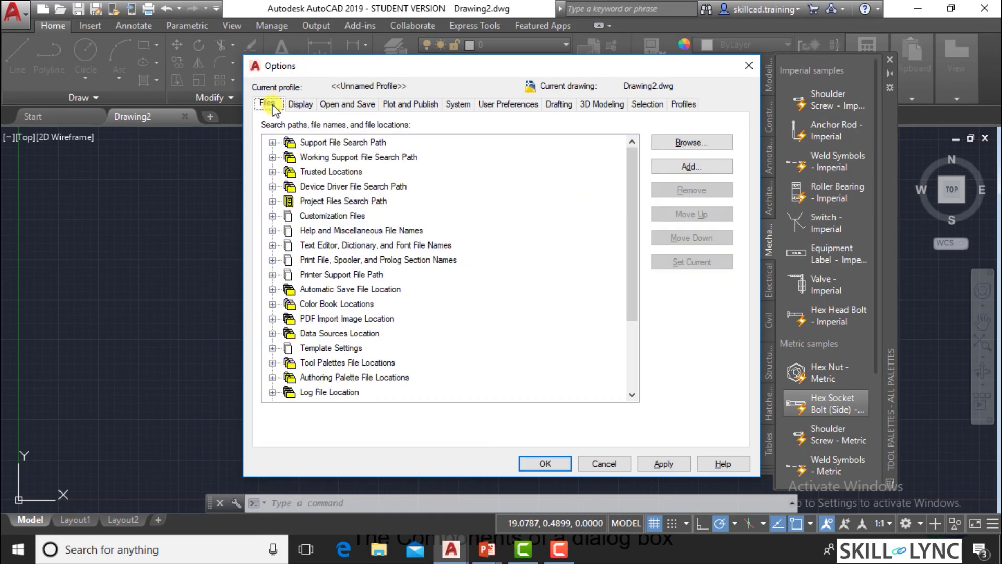
click(294, 104)
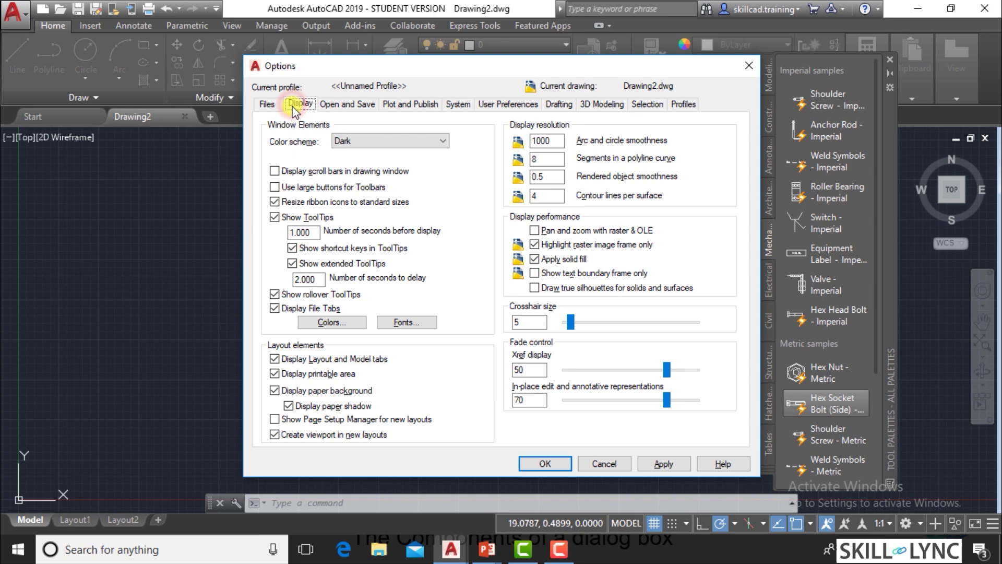
click(347, 103)
click(411, 103)
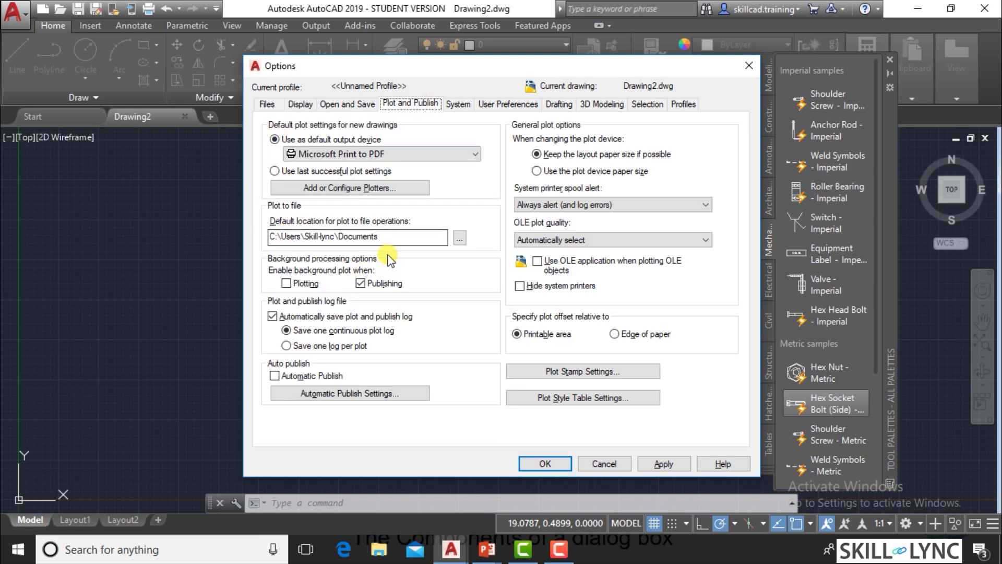
click(267, 103)
click(299, 103)
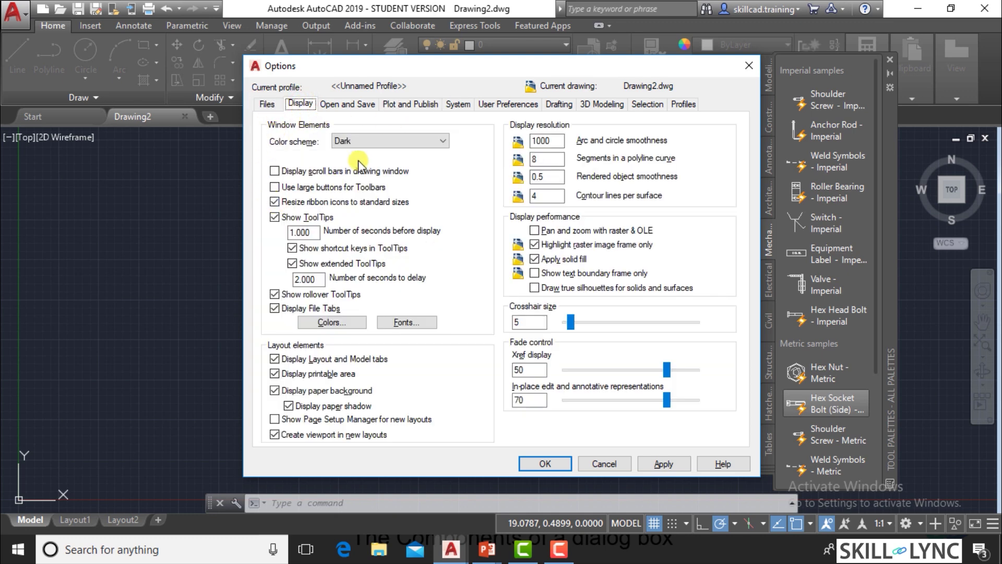
click(358, 145)
click(358, 145)
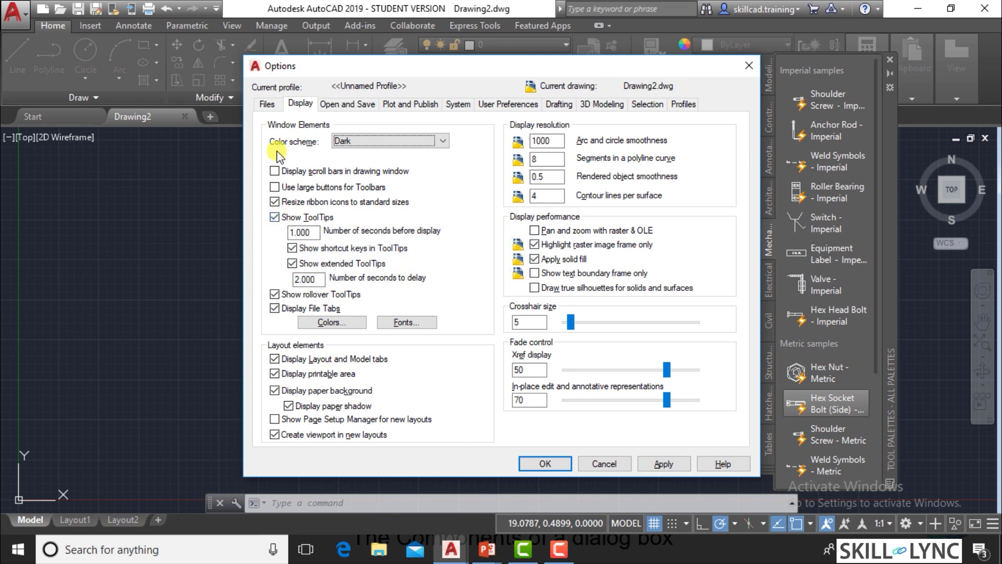
Try the Edge of paper plot offset in the Plot and Publish options and return it to Printable area.
key(alt+Tab)
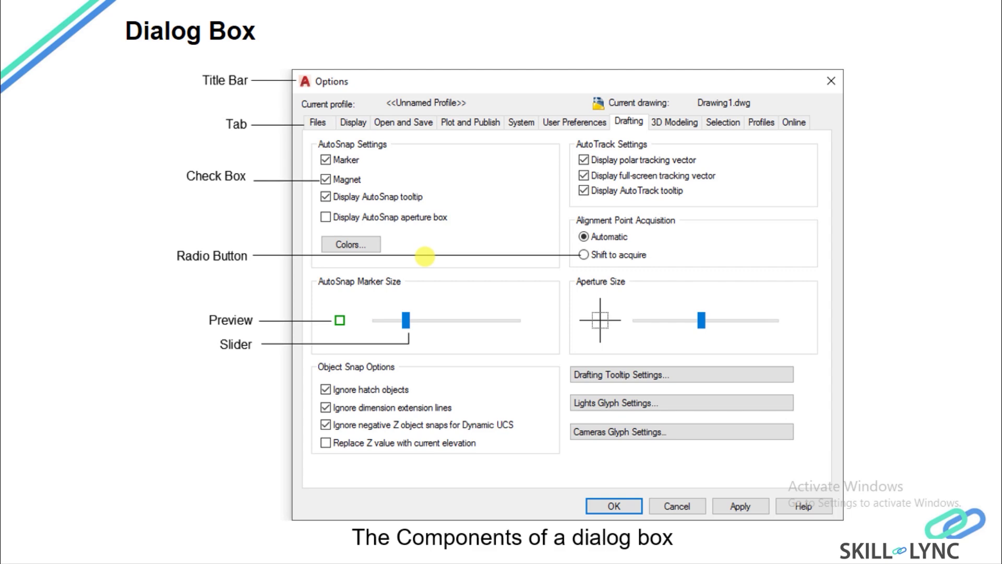
key(alt+Tab)
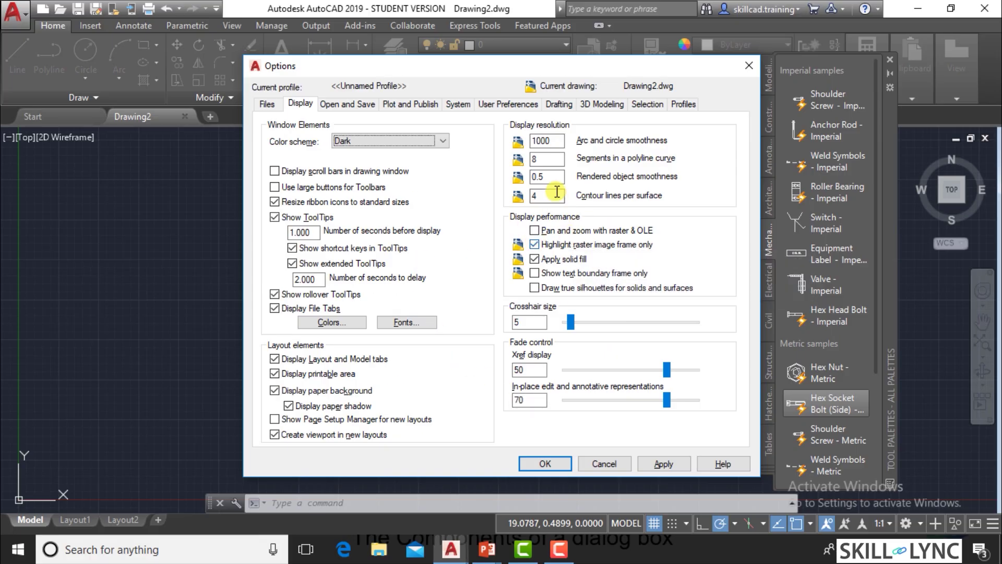
click(359, 106)
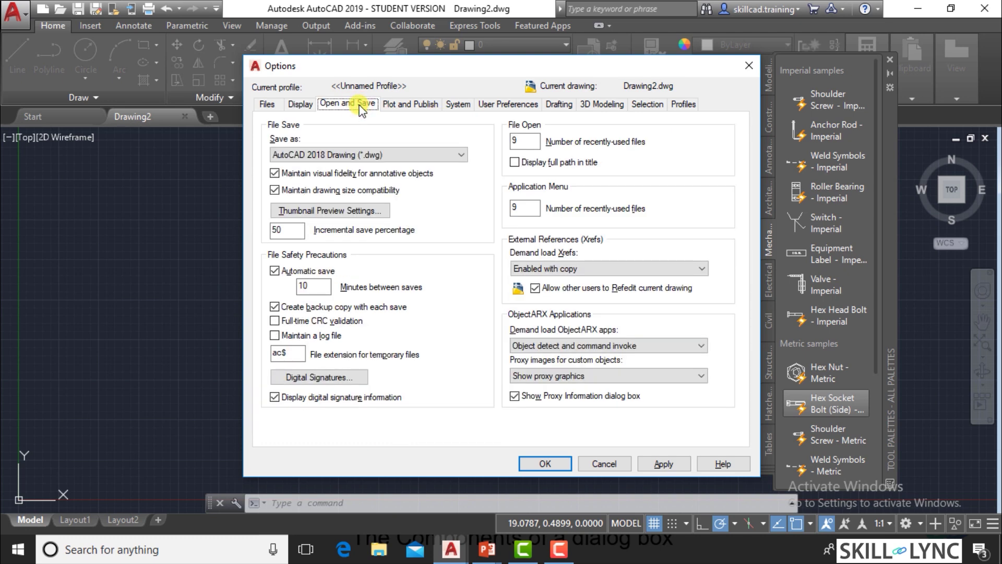
click(413, 106)
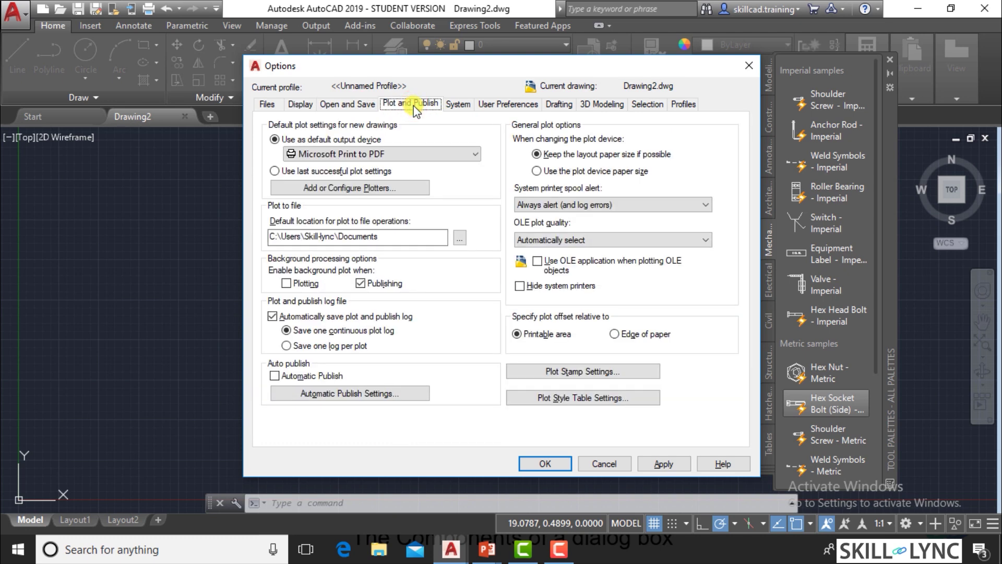
click(619, 334)
click(517, 333)
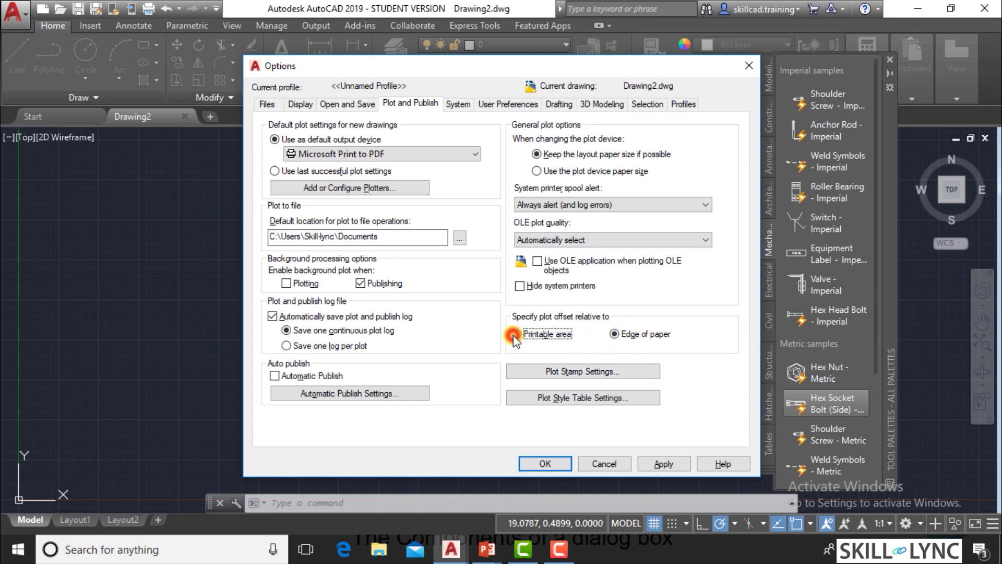
click(615, 335)
click(517, 334)
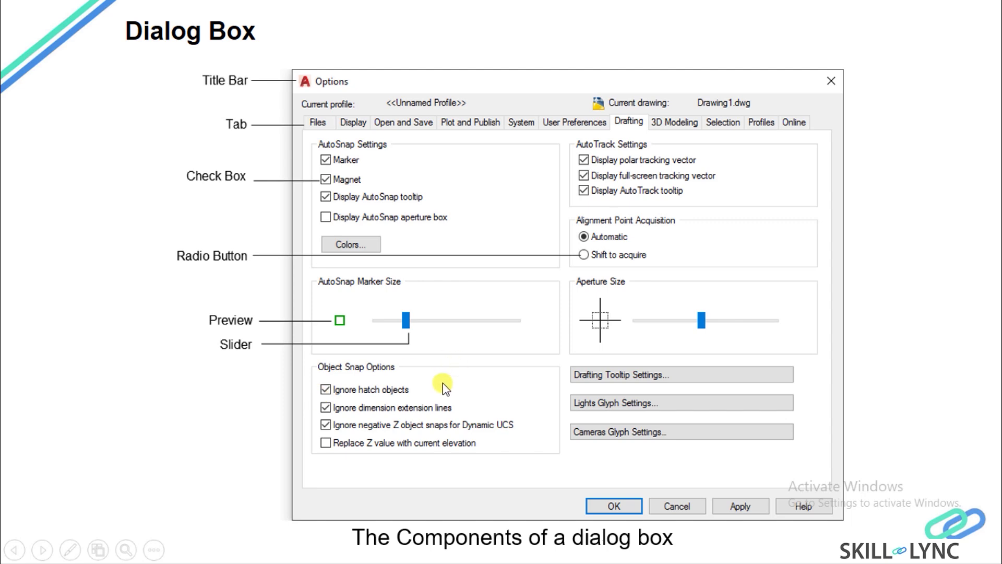
Enlarge the AutoSnap marker and slightly reduce the aperture size in the Drafting options.
key(alt+Tab)
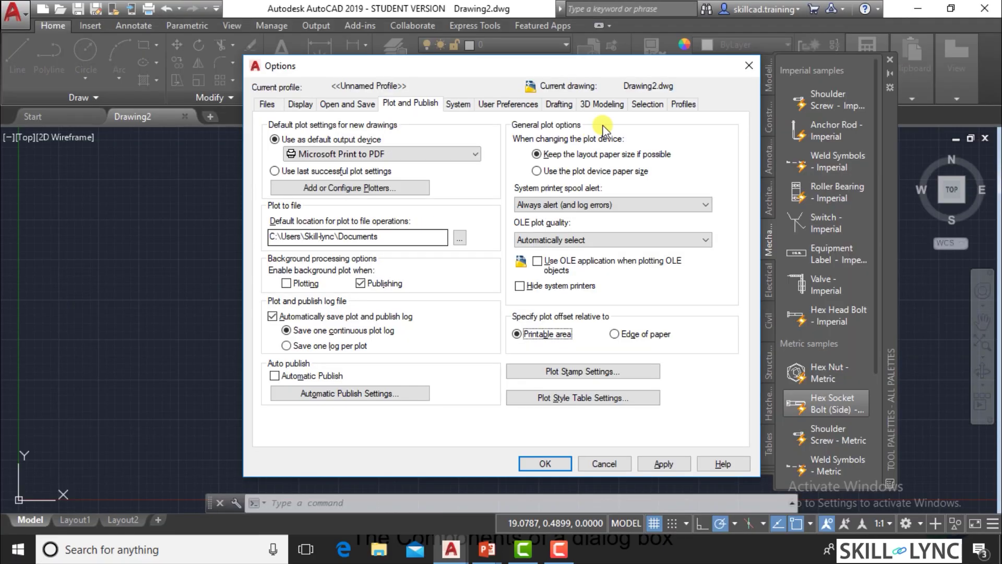
click(560, 104)
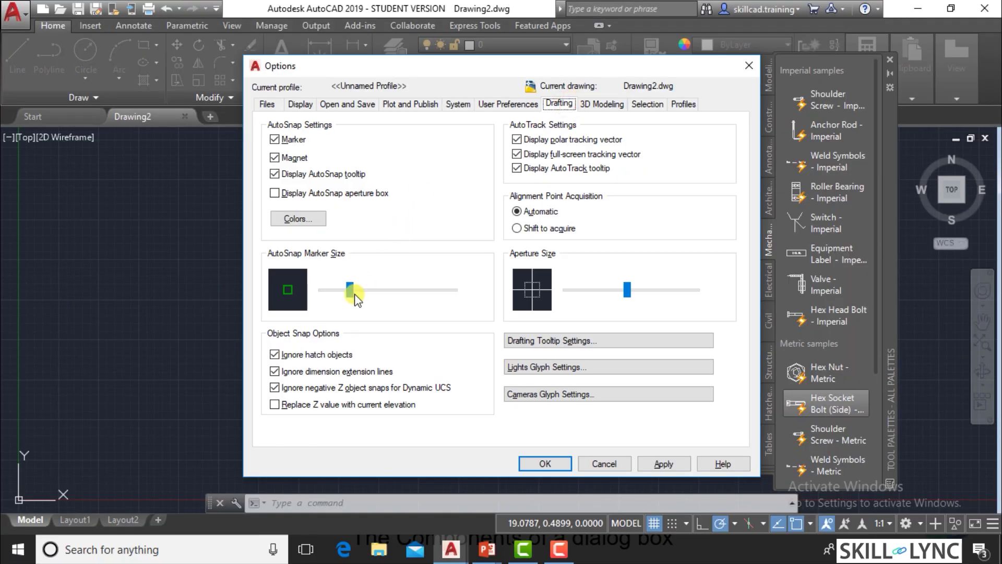
mouse_move(346, 296)
mouse_down()
mouse_move(391, 292)
mouse_move(346, 286)
mouse_move(395, 288)
mouse_move(359, 290)
mouse_up()
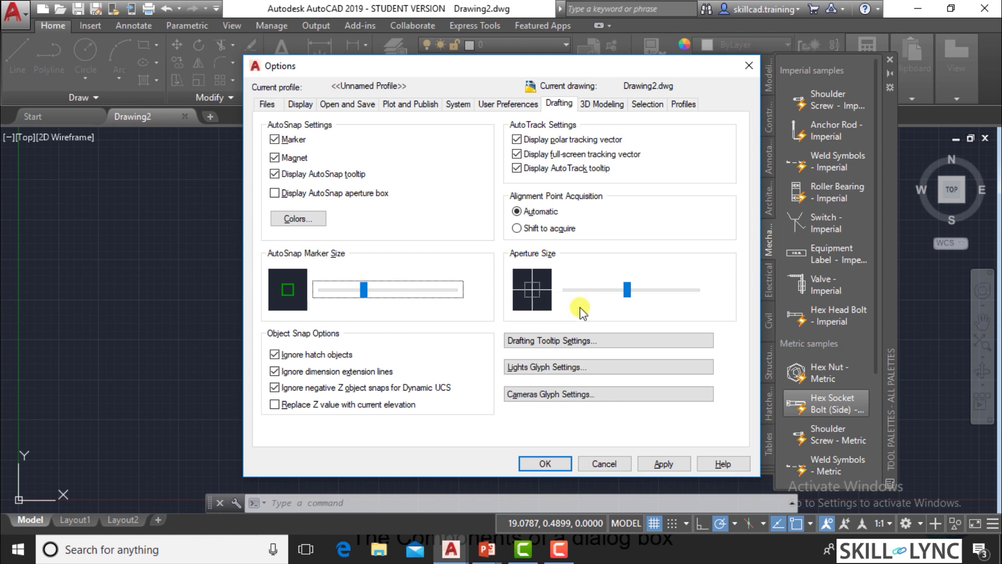
mouse_move(621, 283)
mouse_down()
mouse_move(667, 287)
mouse_move(604, 290)
mouse_move(618, 290)
mouse_up()
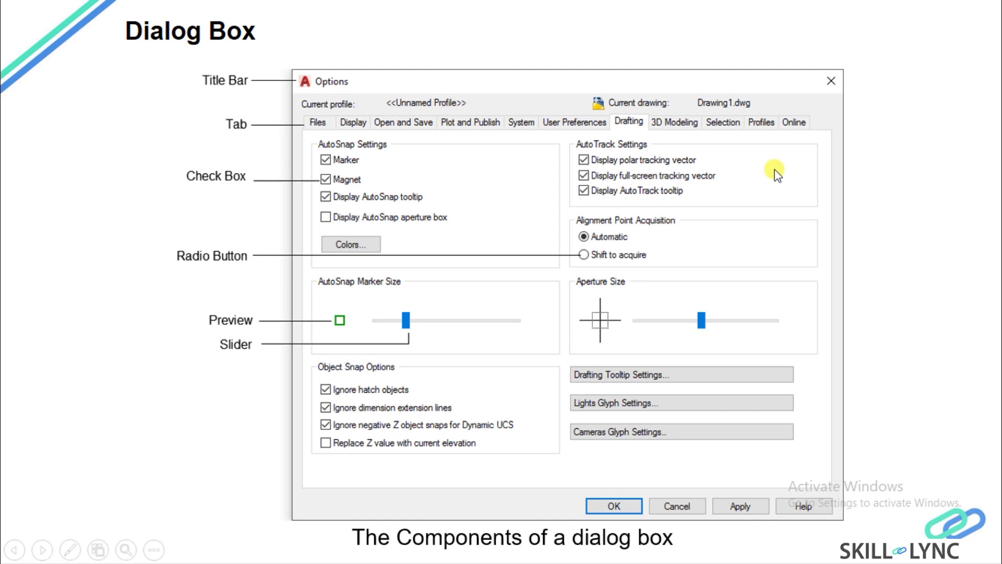
Advance the presentation to the Starting a New Drawing slide and close the Options dialog in AutoCAD without applying changes.
key(Right)
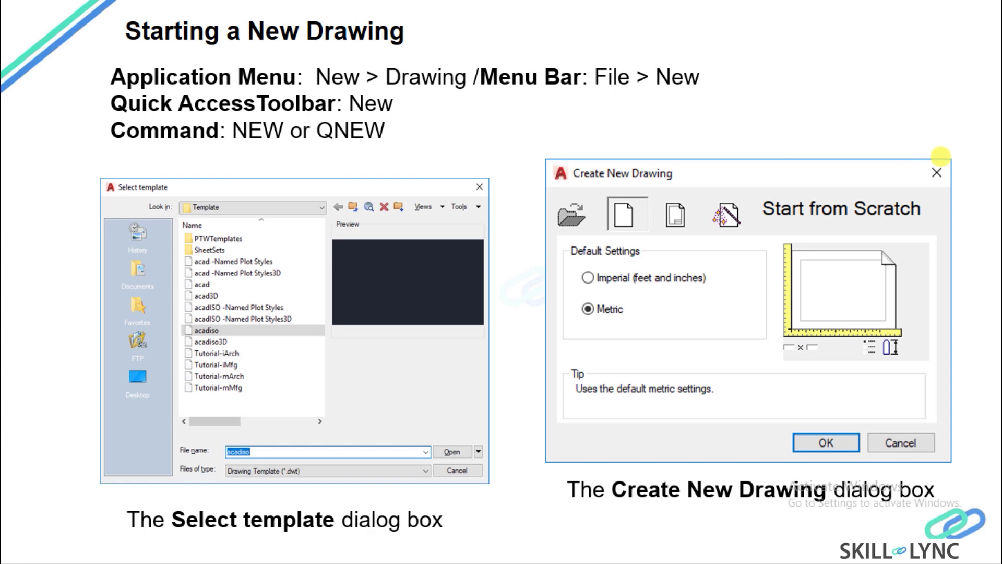
key(alt+Tab)
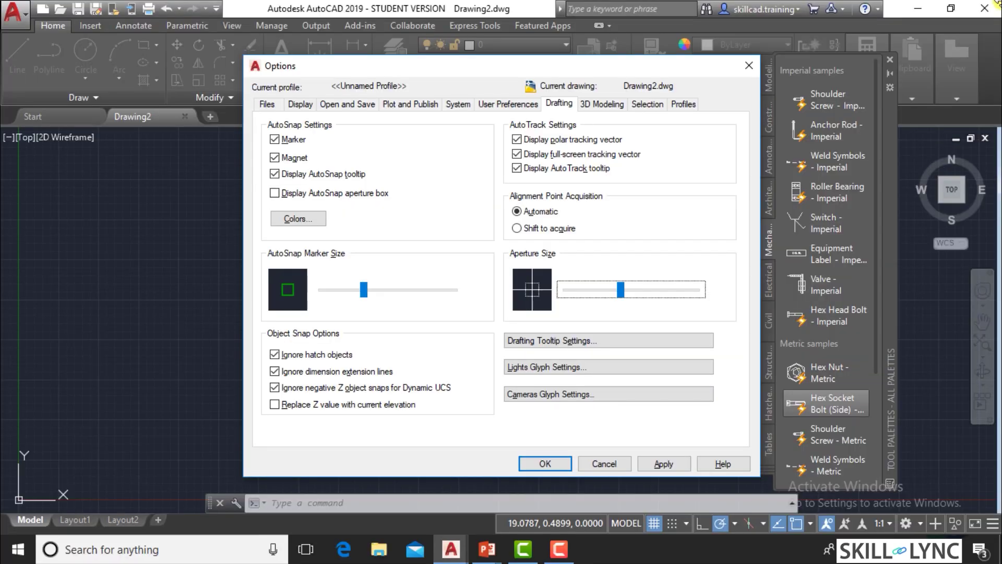
click(749, 66)
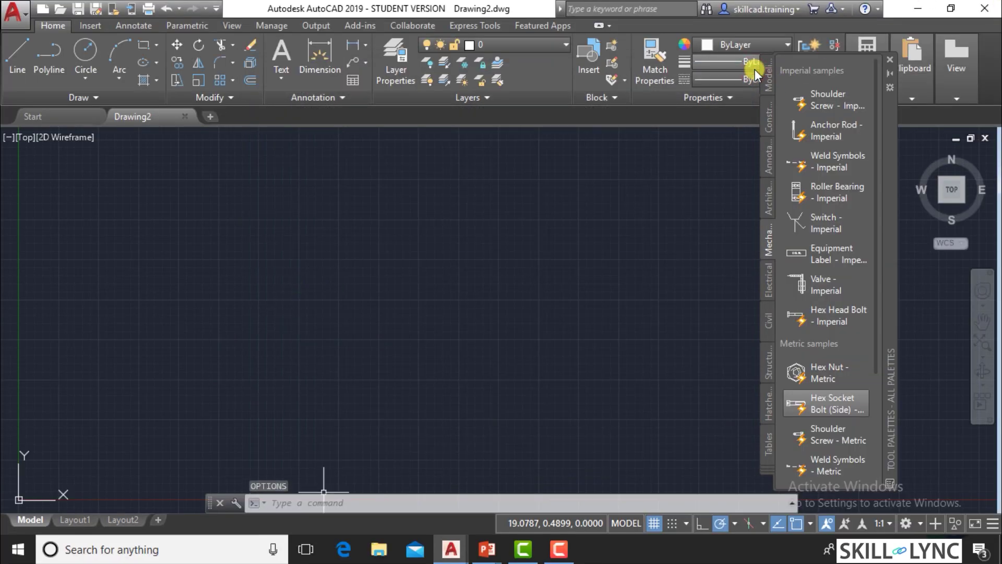
click(512, 272)
click(433, 347)
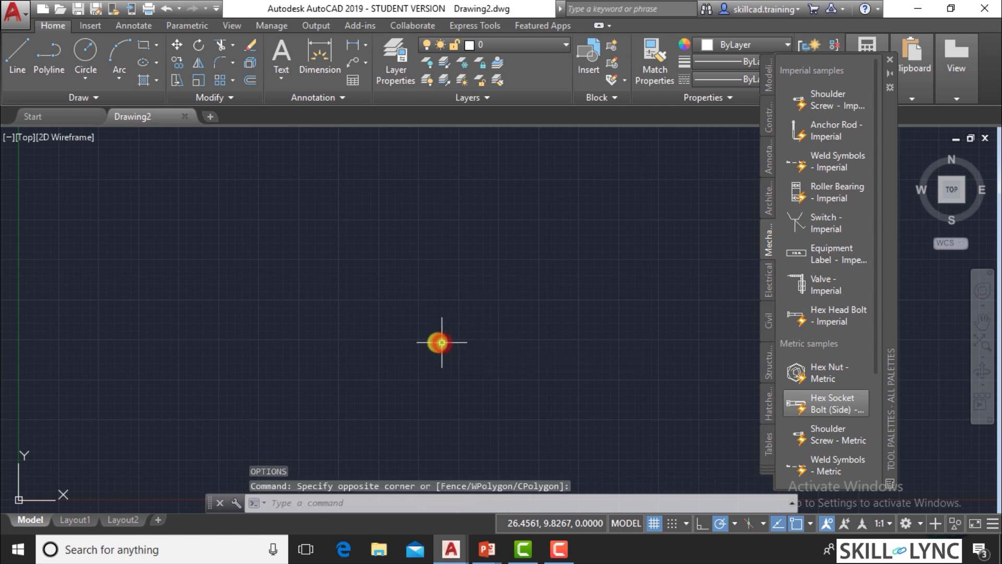
Start a new drawing from a template and view the available files in the Select template dialog.
click(13, 15)
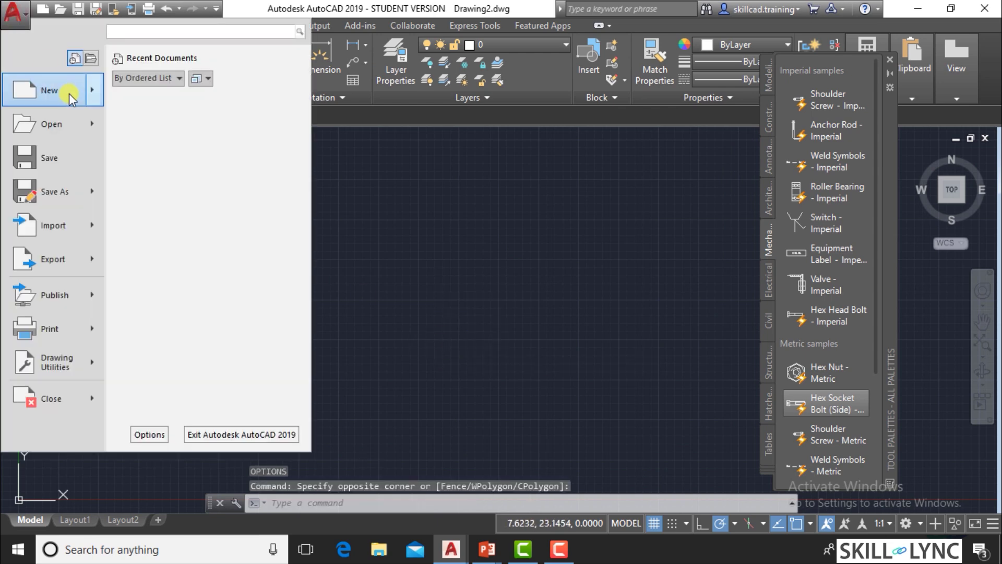
mouse_move(77, 96)
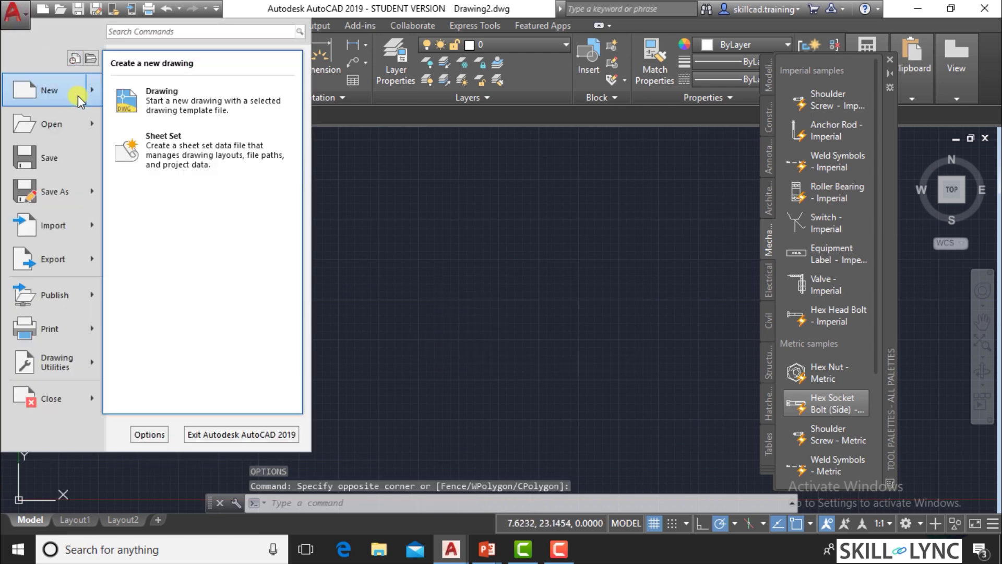
click(154, 105)
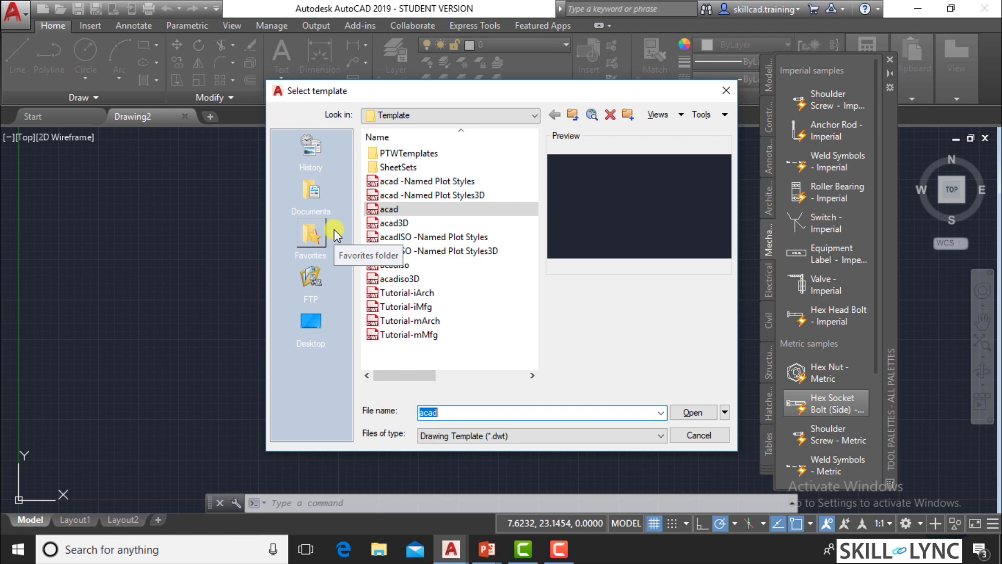
Set the STARTUP system variable to 1.
key(alt+Tab)
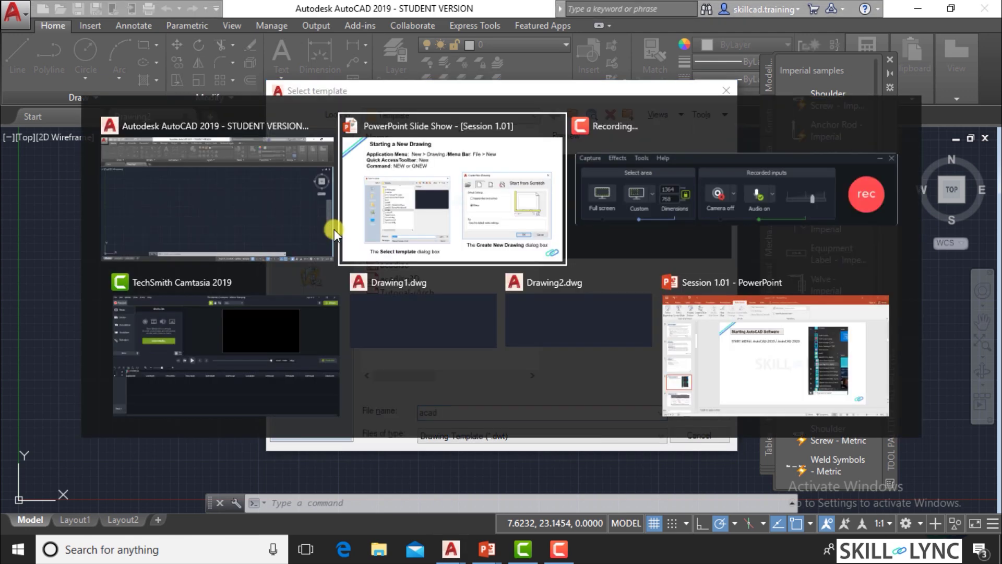
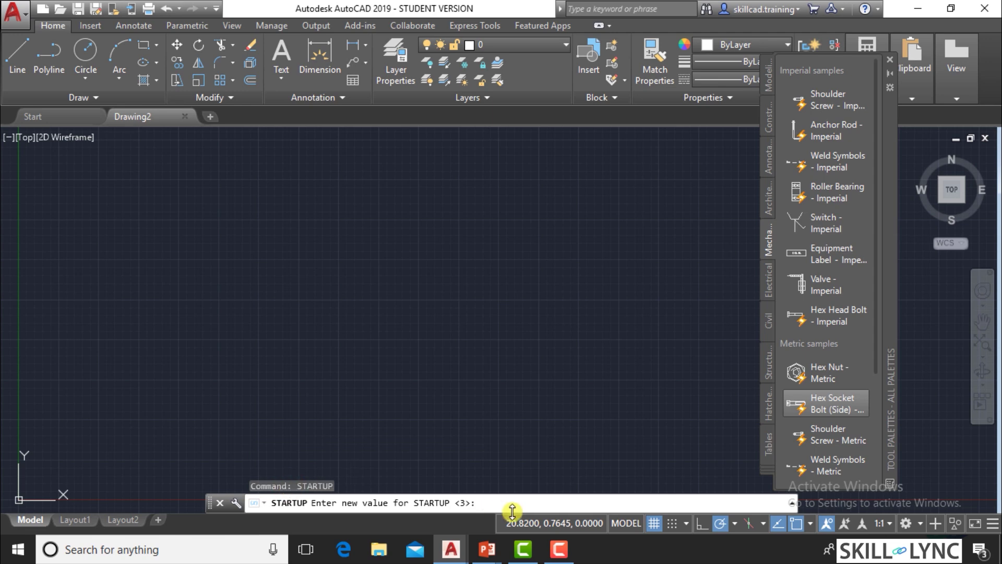
text(1)
key(Return)
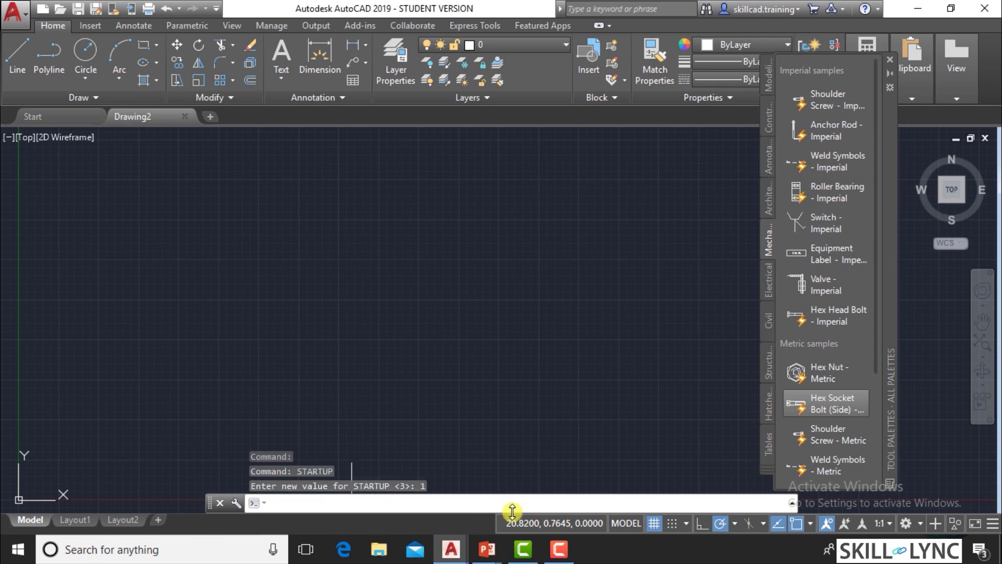
Start a new drawing to view the Start from Scratch options in the Create New Drawing dialog, and dismiss it.
click(12, 12)
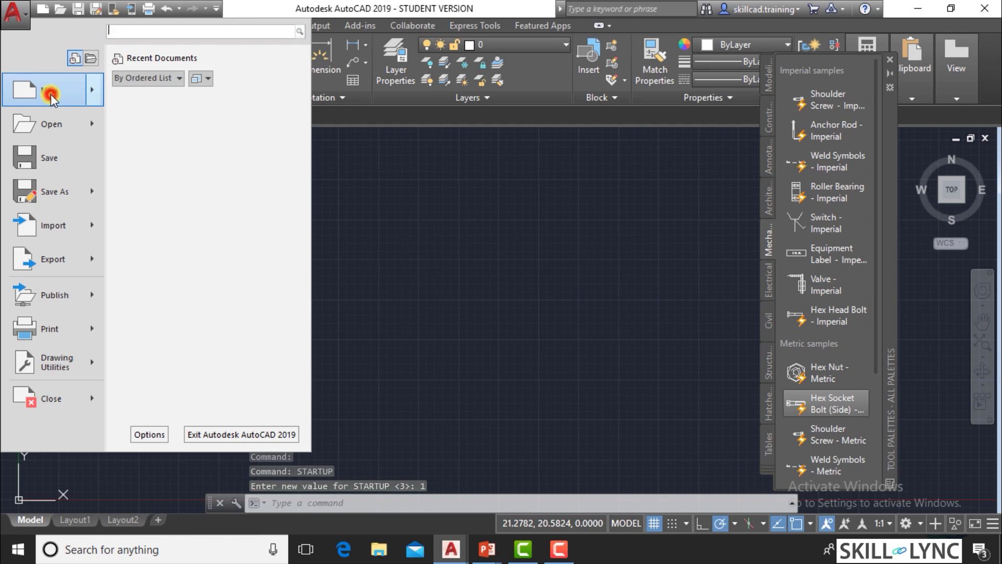
click(48, 92)
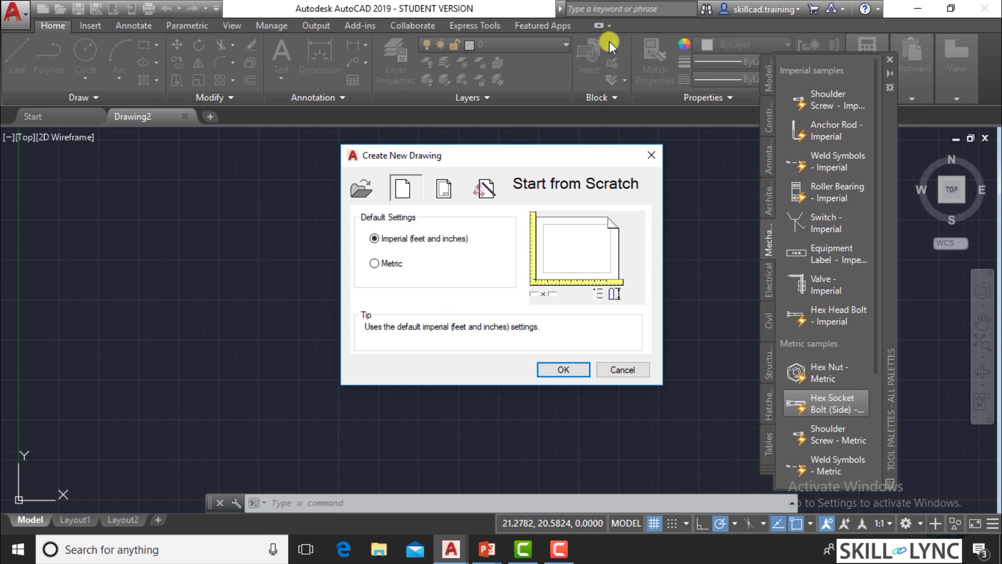
click(658, 154)
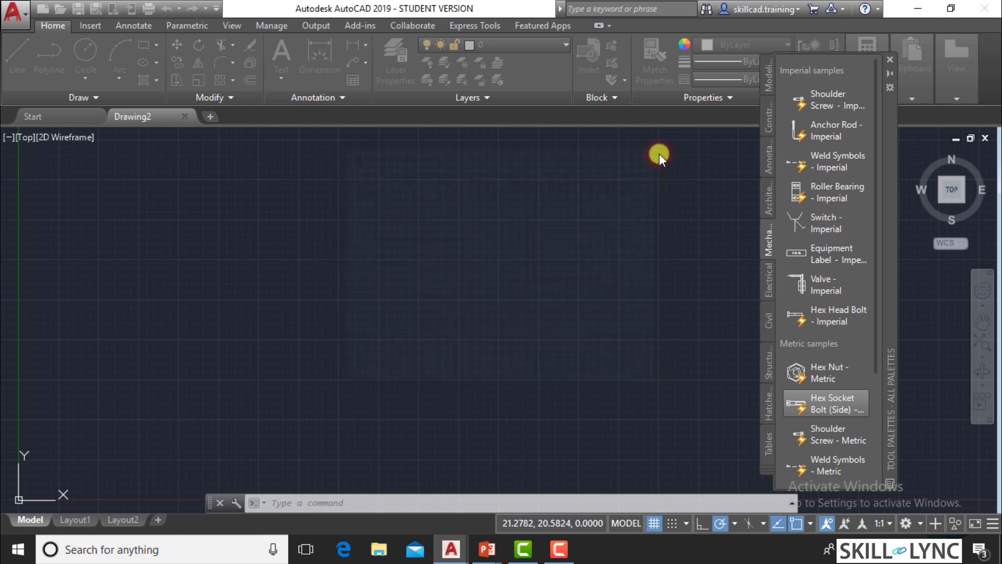
Set the STARTUP system variable to 3.
click(352, 499)
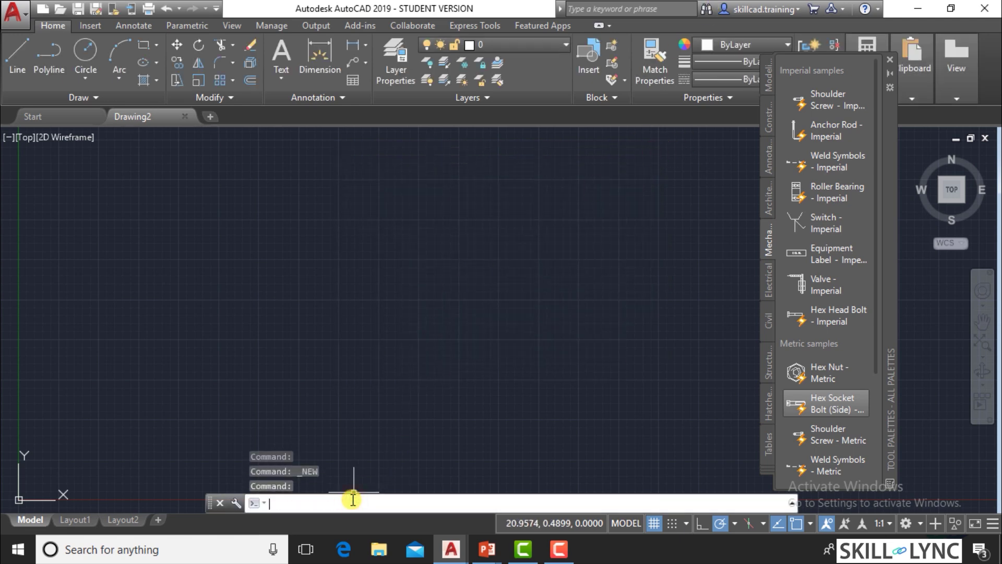
text(STARTu)
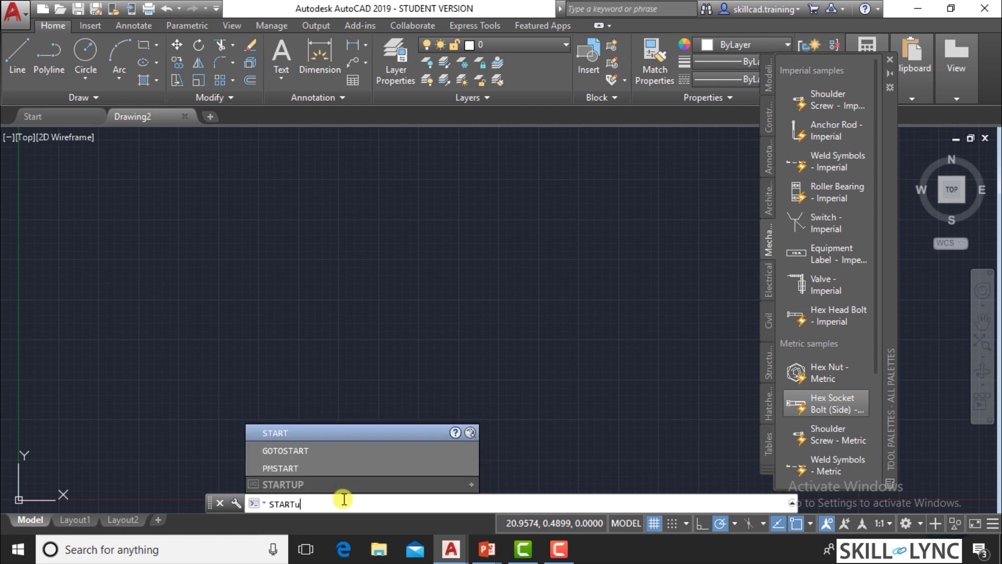
text(p)
key(Return)
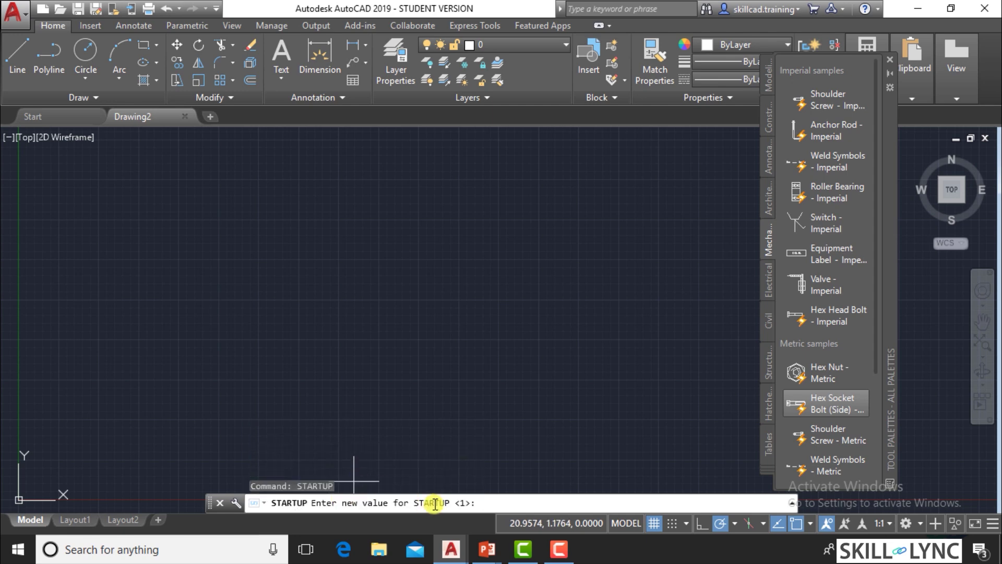
text(3)
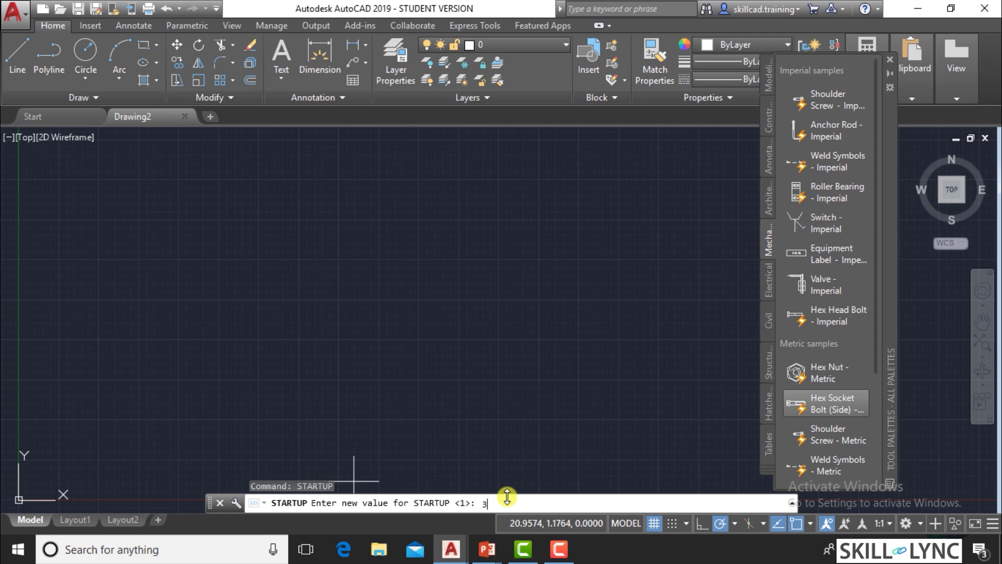
key(Return)
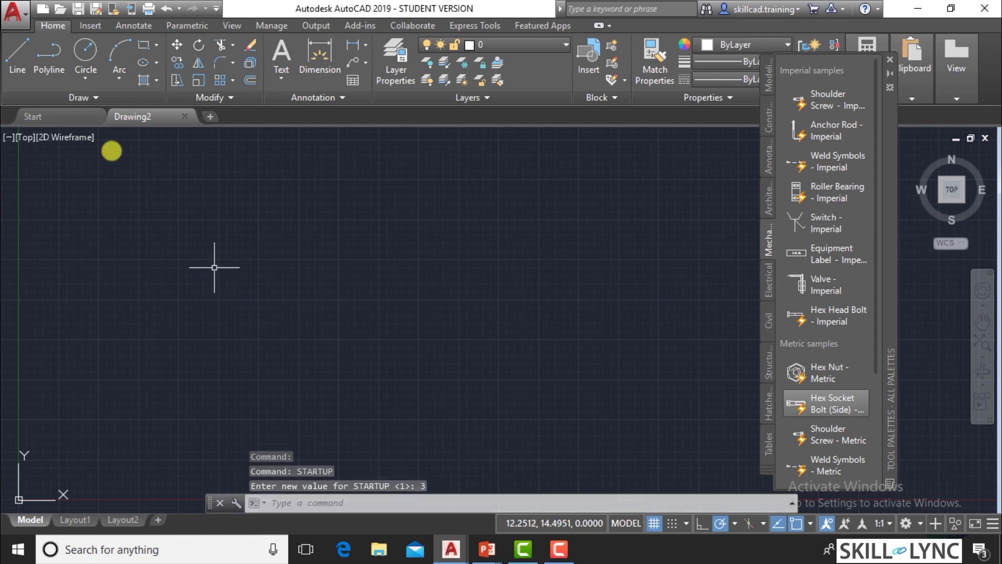
Start a new drawing to view the Select template dialog, and dismiss it without choosing a template.
click(19, 15)
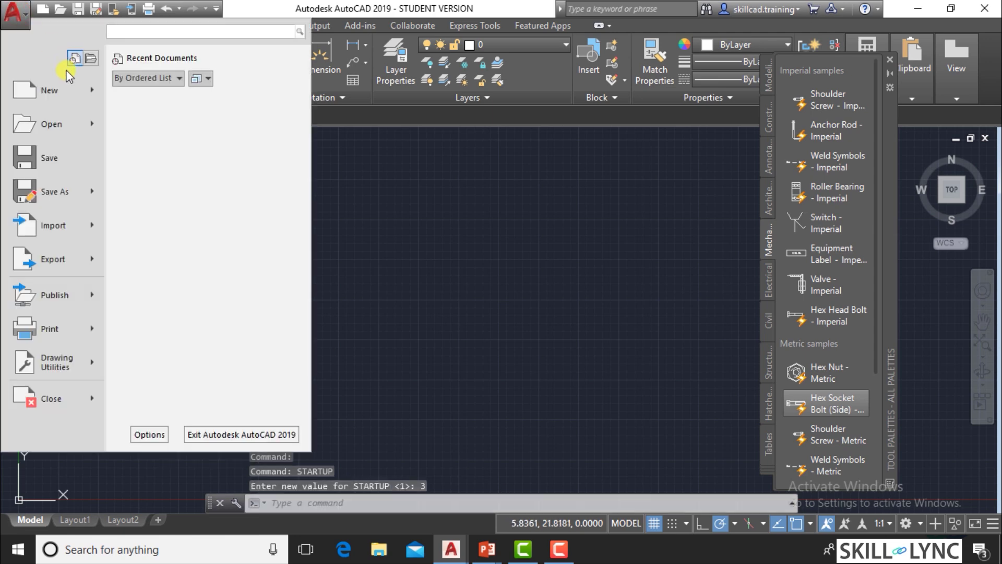
click(64, 90)
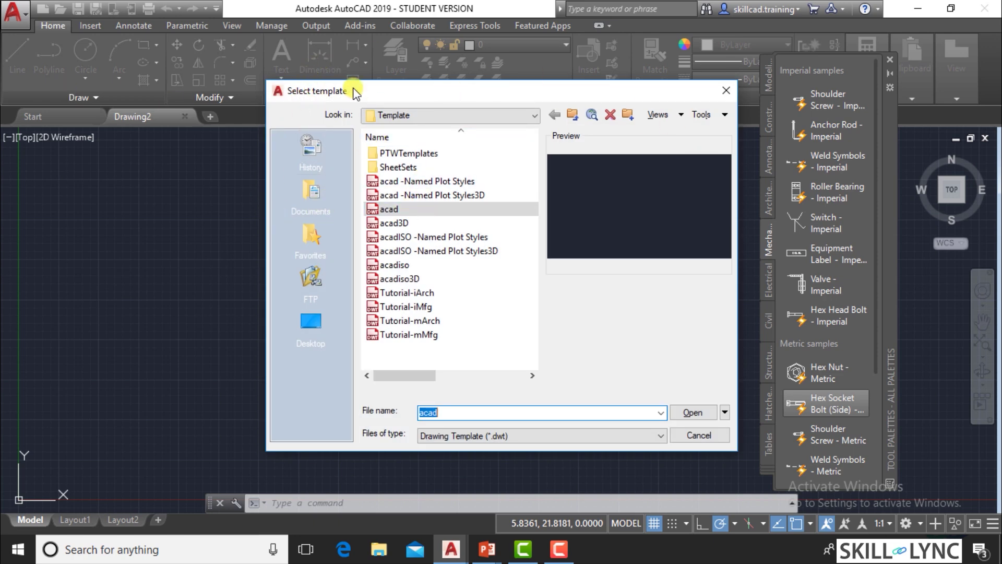
click(723, 93)
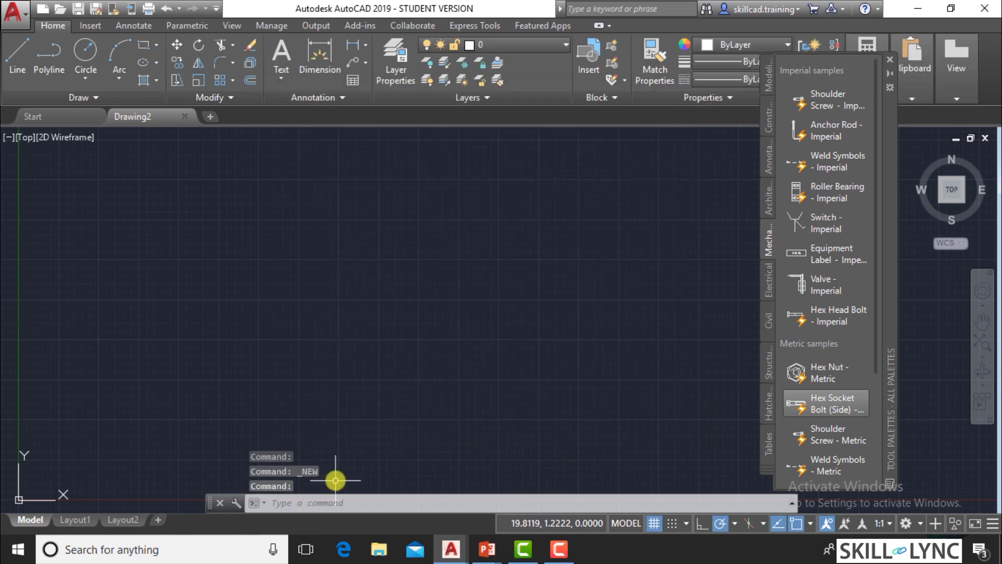
Set the STARTUP system variable back to 1, closing the Help window if it opens.
click(332, 502)
text(s)
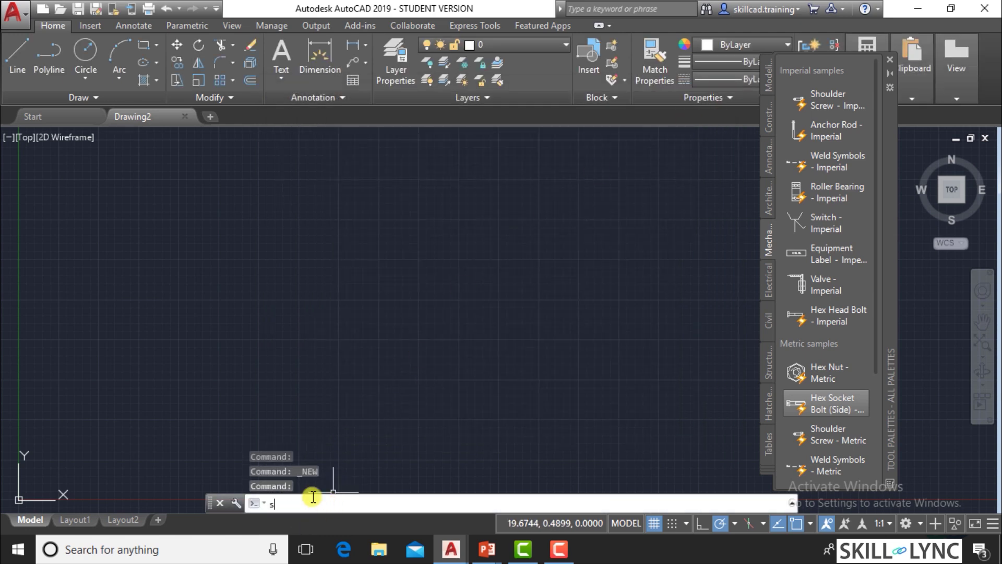
text(tart)
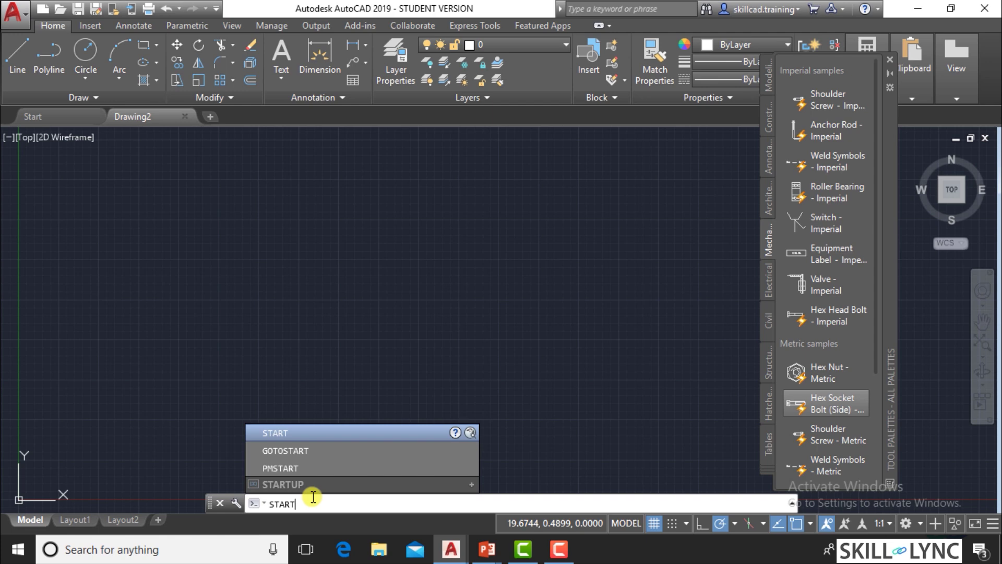
click(311, 486)
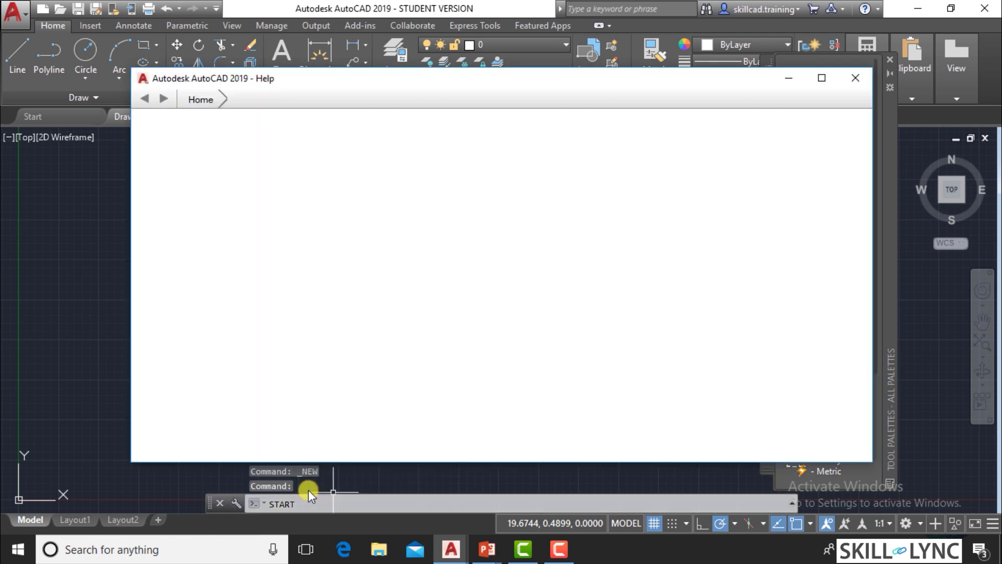
click(864, 78)
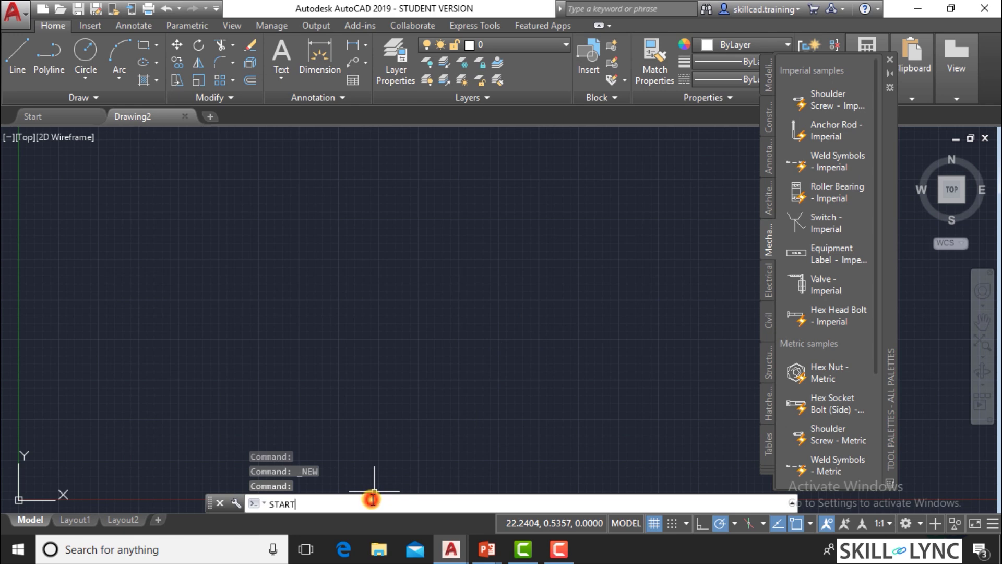
text(UP)
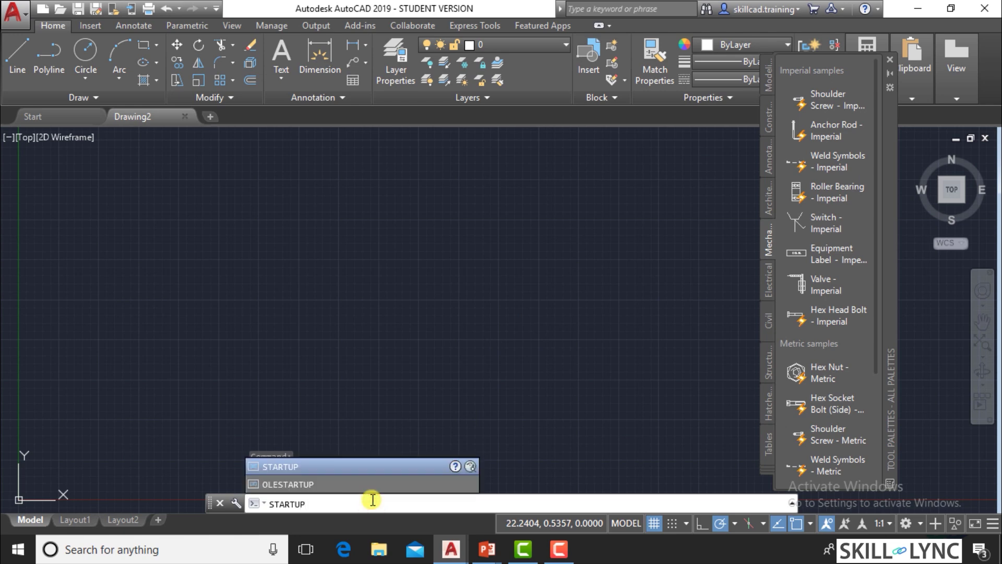
key(Return)
text(1)
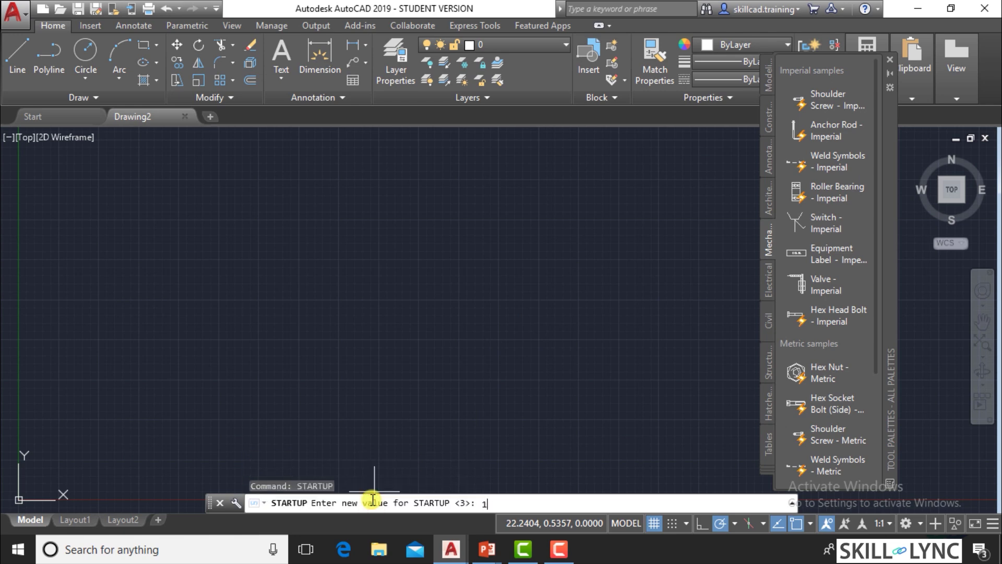
key(Return)
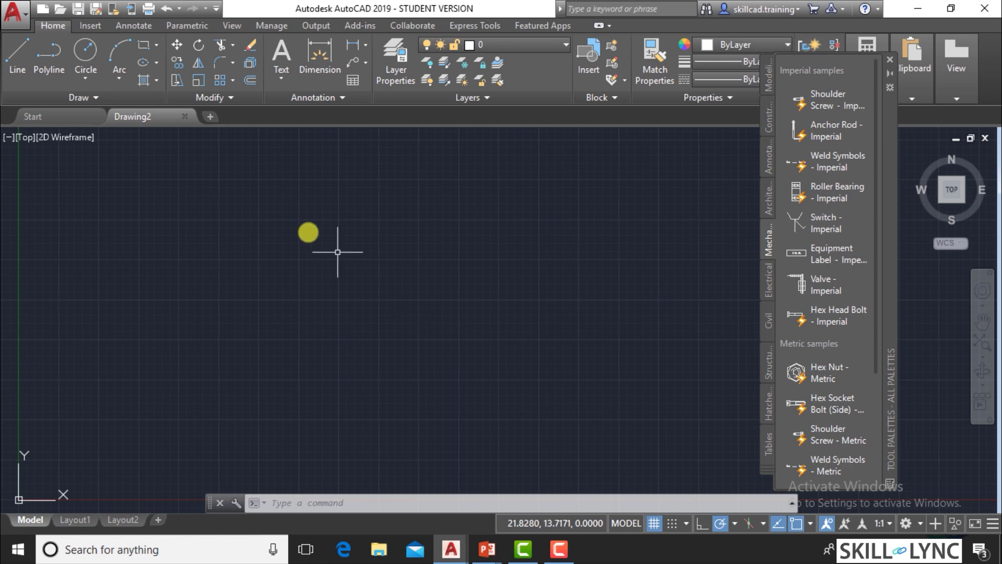
Review the application's options for creating a new drawing, and bring up the Create New Drawing dialog with a quick new drawing before dismissing it.
click(29, 21)
mouse_move(89, 101)
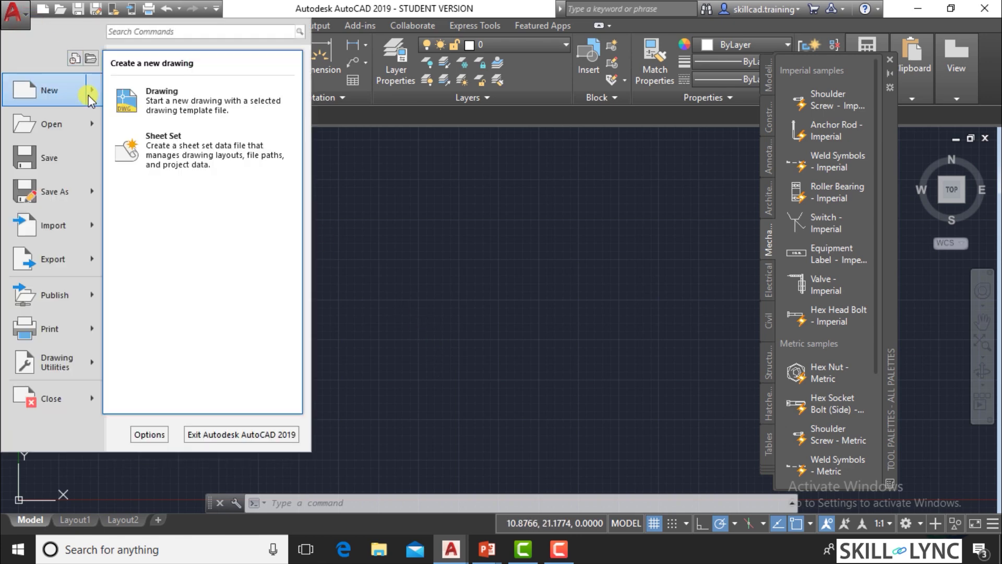
click(383, 204)
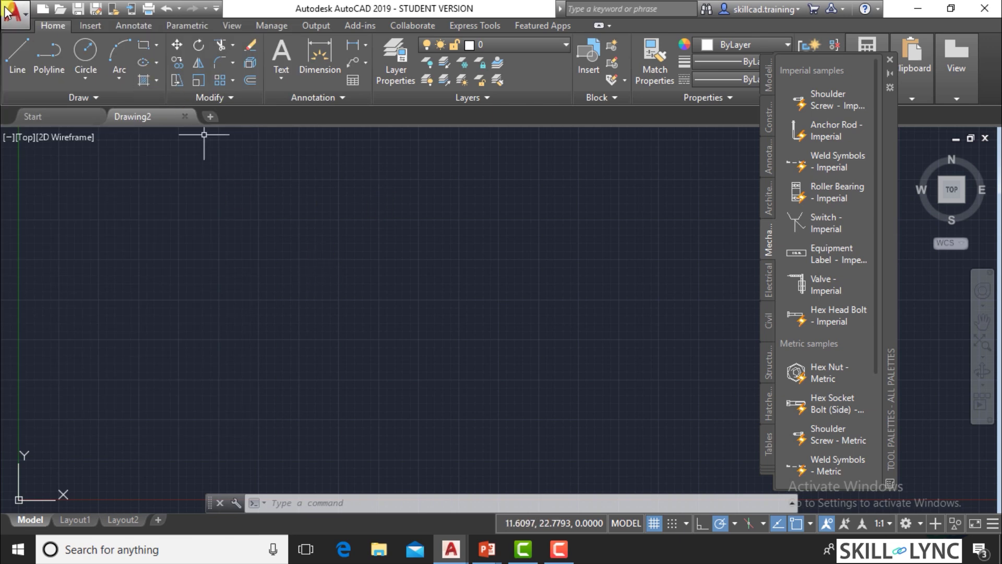
click(41, 9)
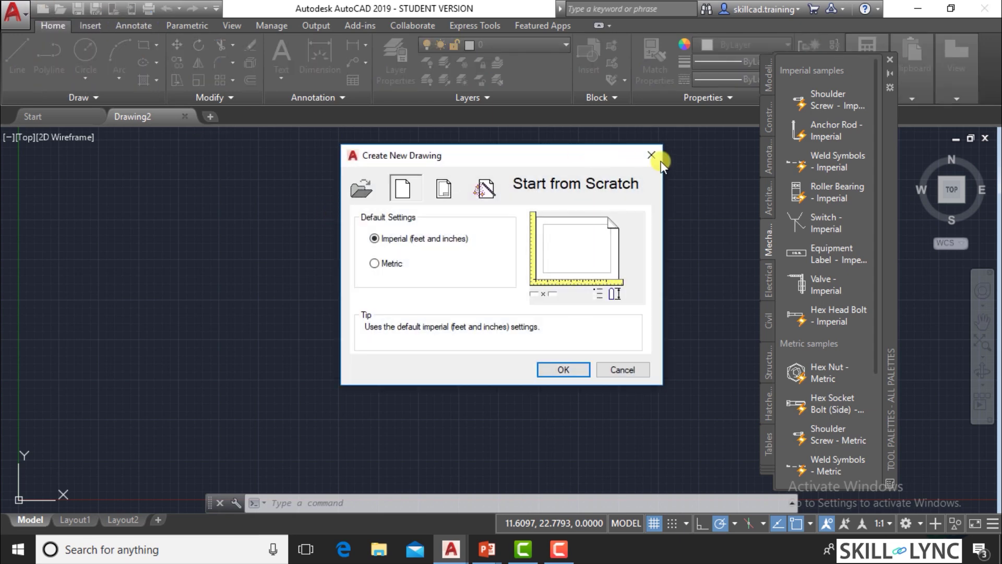
click(647, 156)
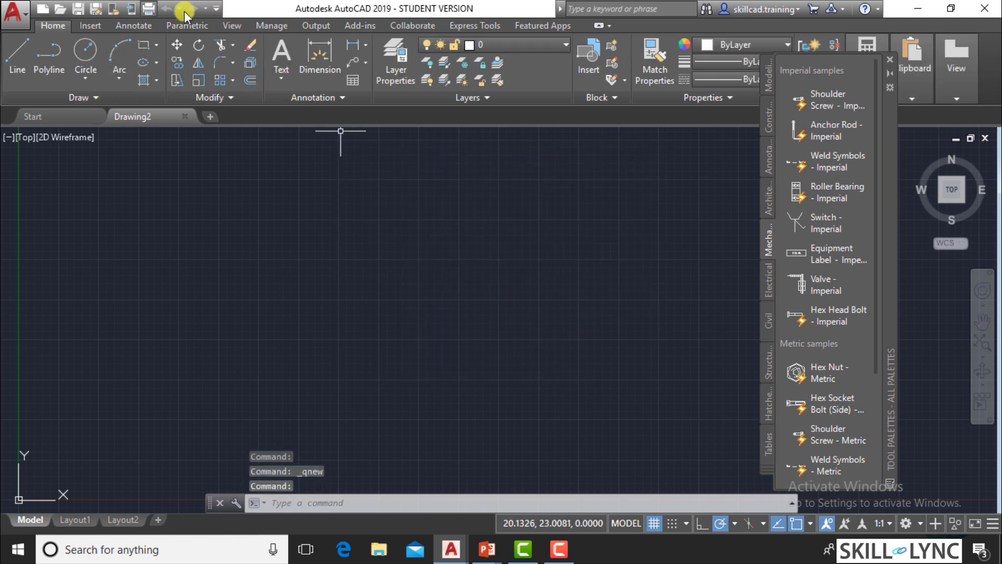
Display the classic menu bar above the ribbon.
click(216, 8)
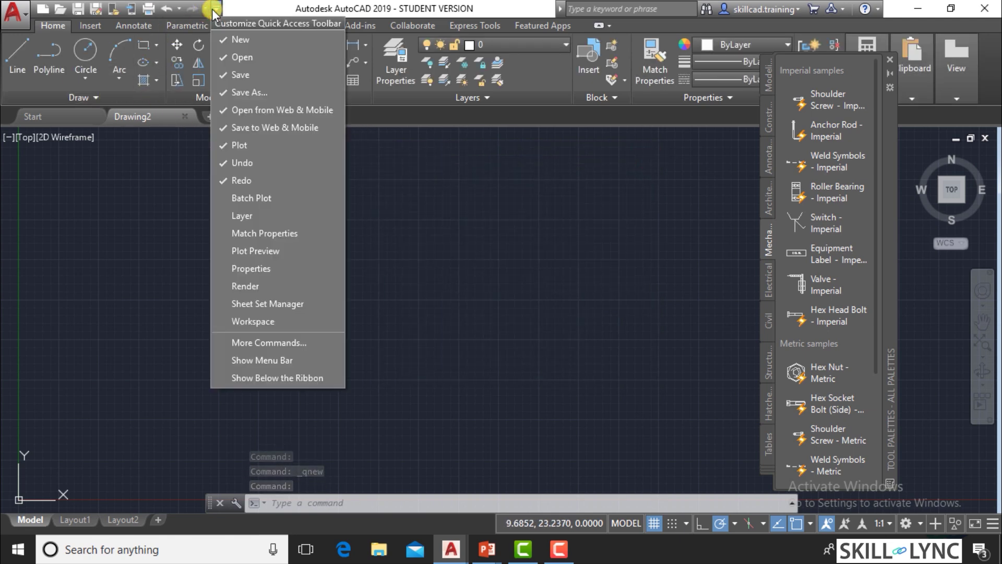
click(252, 361)
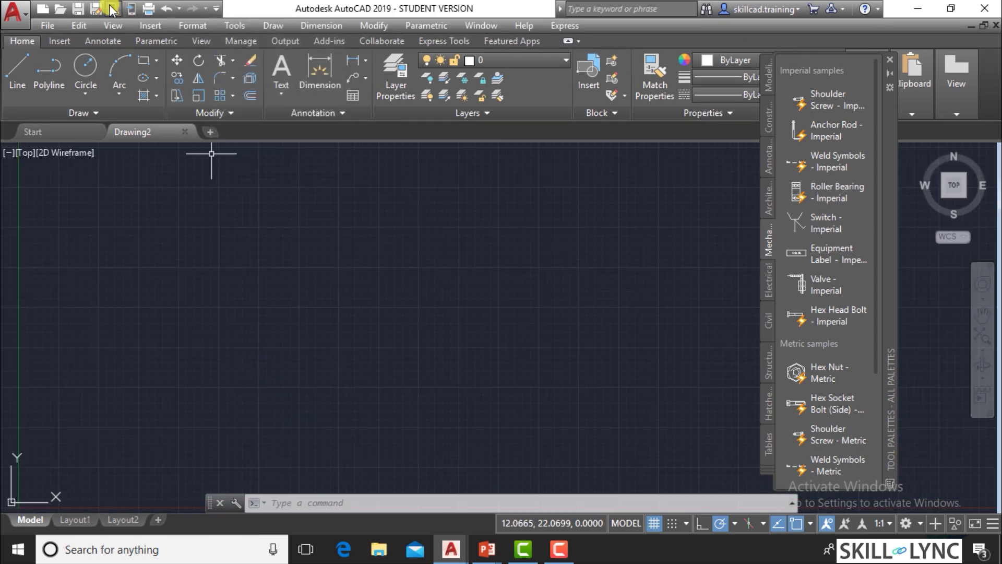
Create a new drawing from scratch with the default Imperial (feet and inches) settings, and close that drawing.
click(46, 25)
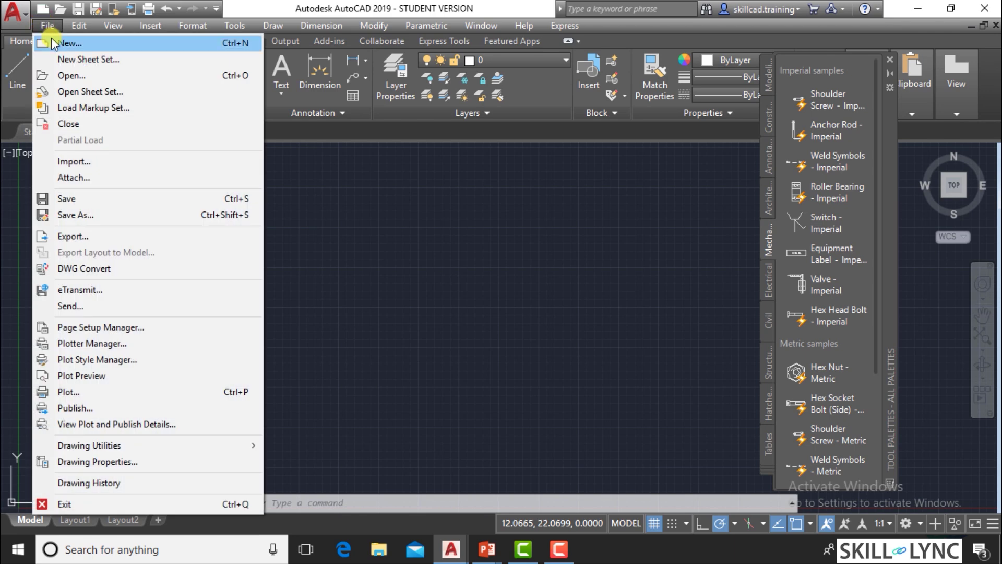
click(54, 43)
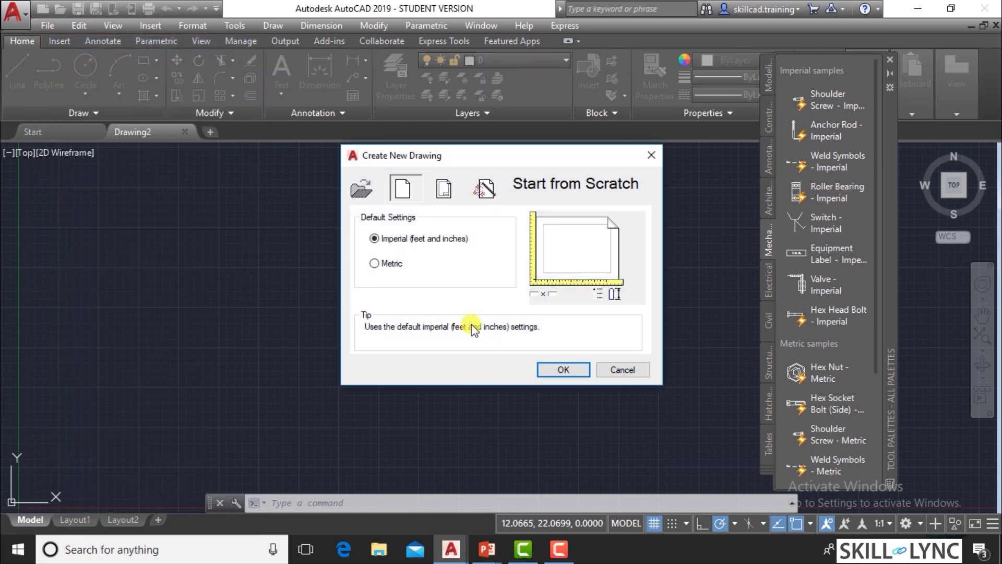
click(563, 369)
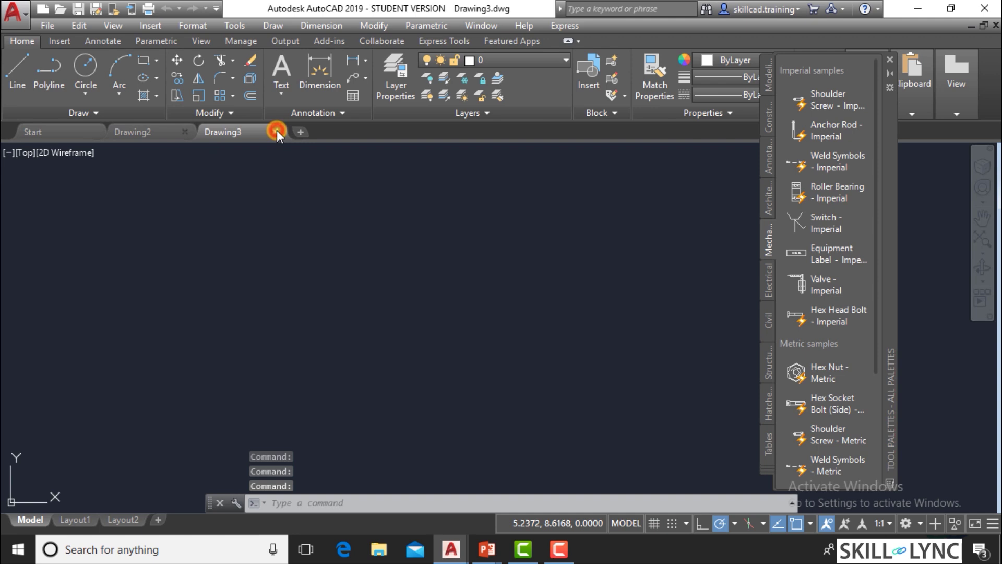
click(275, 132)
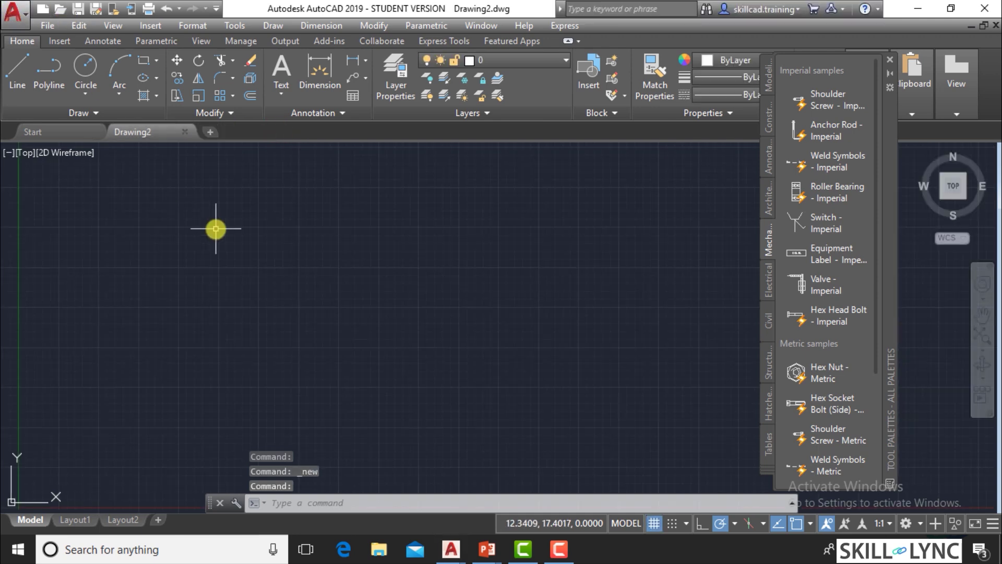
Run the NEW and QNEW commands in turn to view the Create New Drawing dialog, dismissing it each time.
click(295, 498)
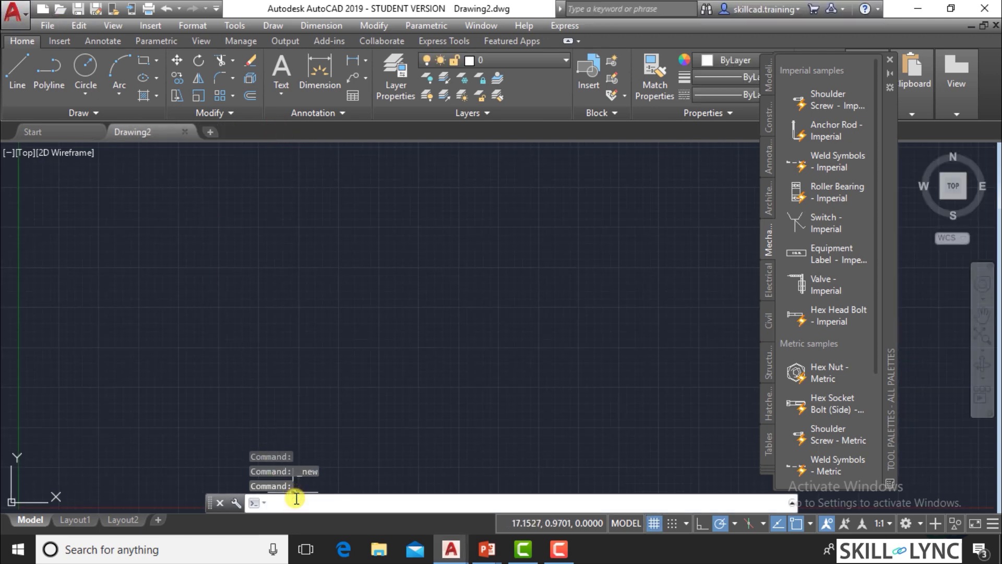
text(NEW)
key(Return)
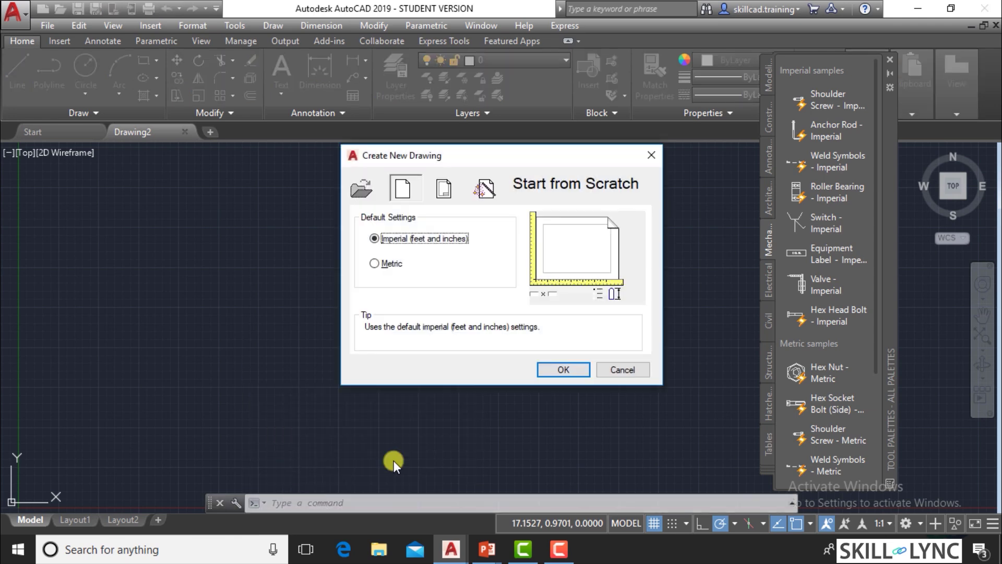
key(Return)
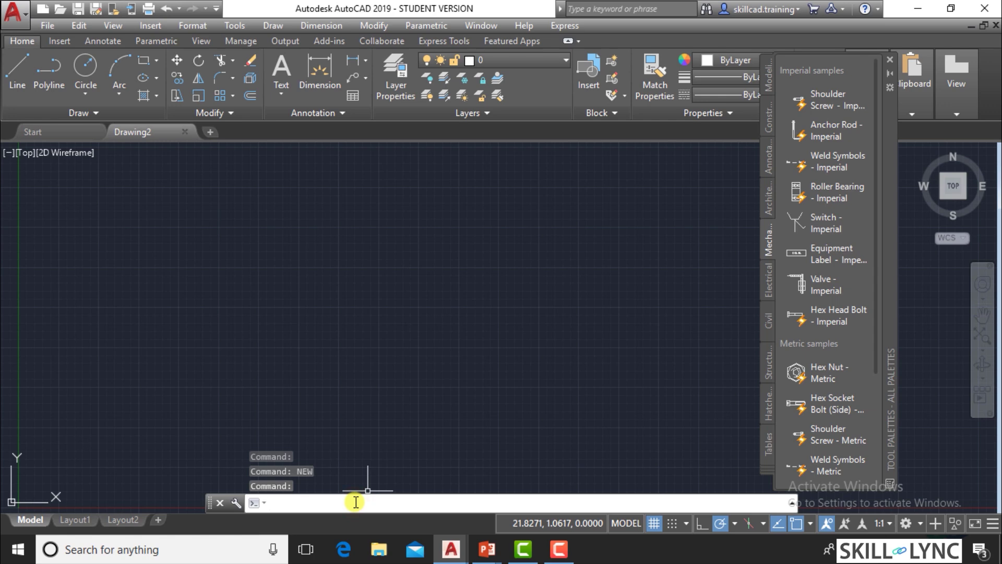
text(qnew)
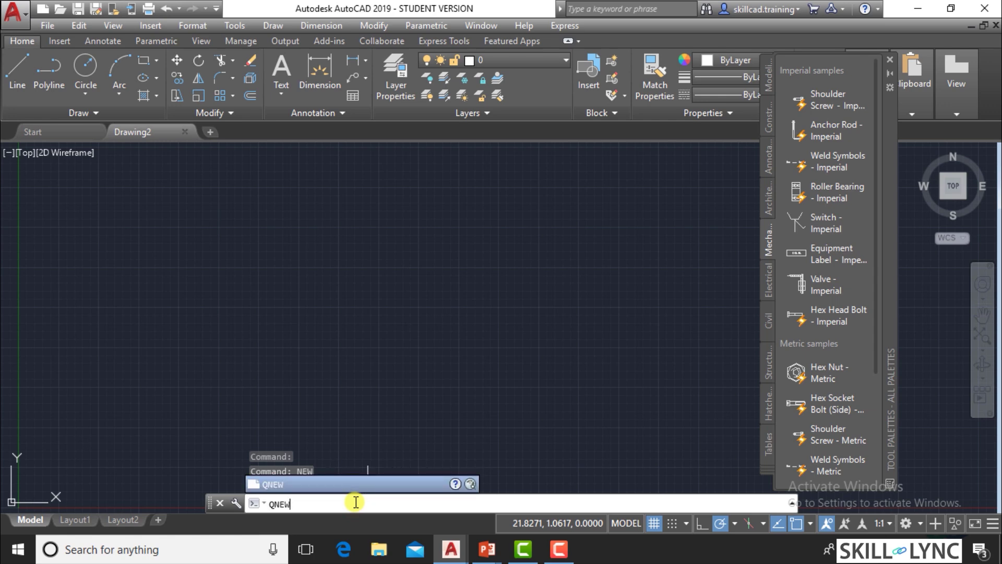
key(Return)
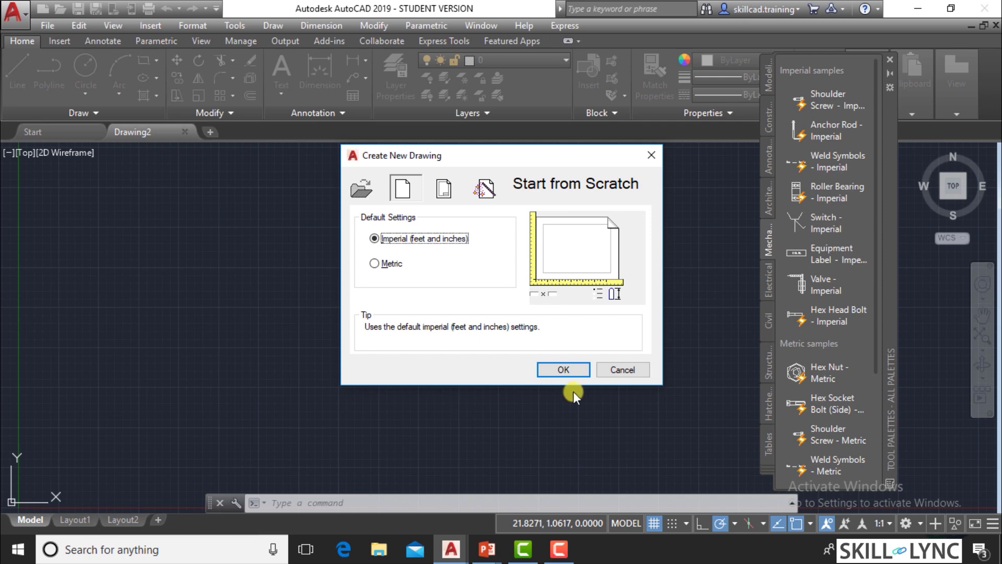
click(622, 369)
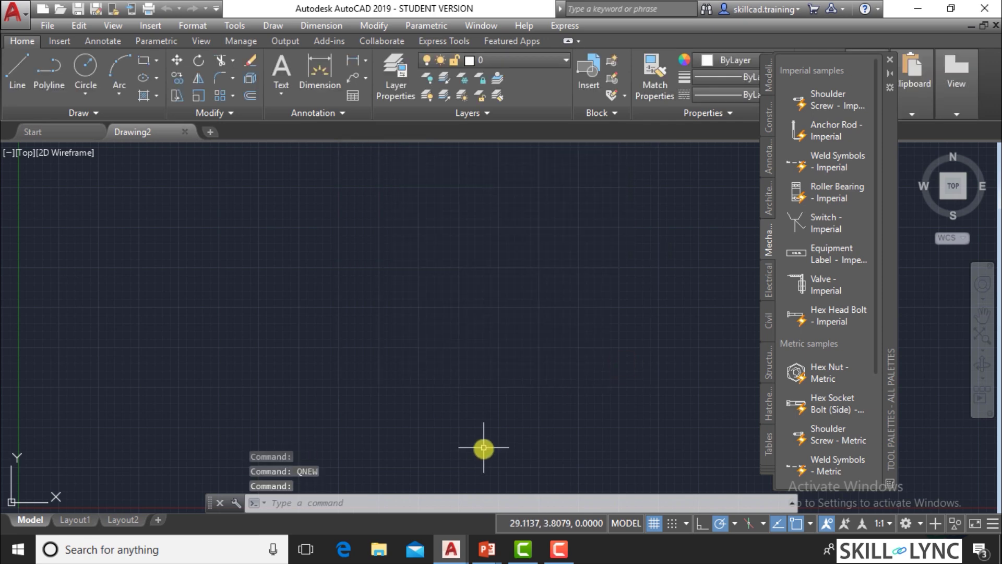
Call up the Create New Drawing dialog once more with the new-drawing shortcut, cancel it, and close Drawing2.
click(456, 500)
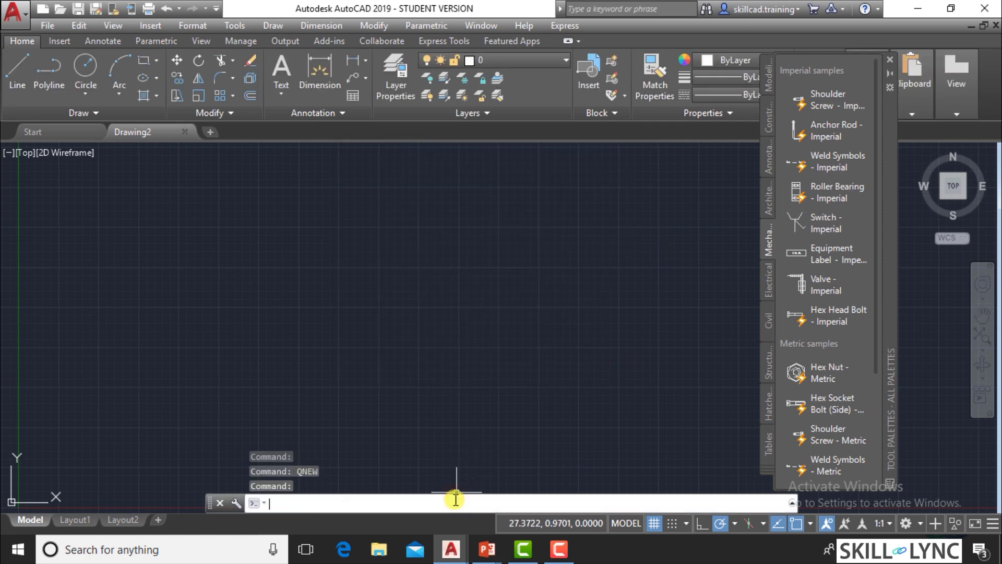
key(ctrl+n)
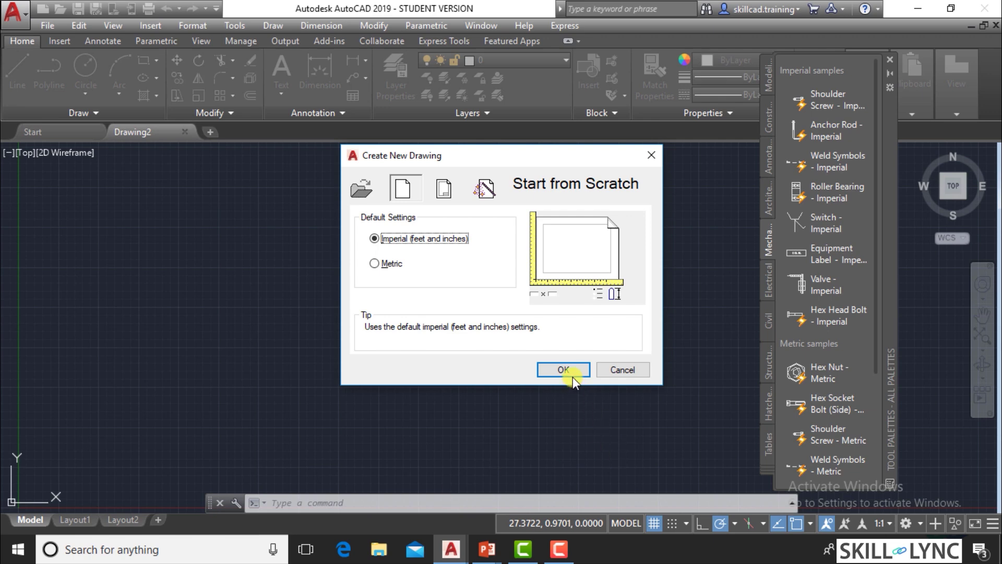
click(641, 365)
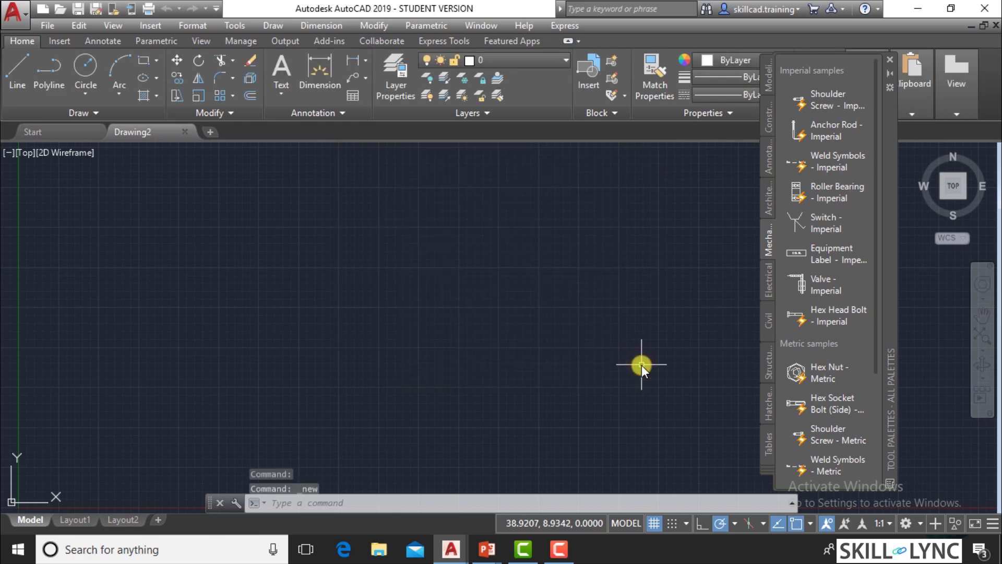
click(189, 133)
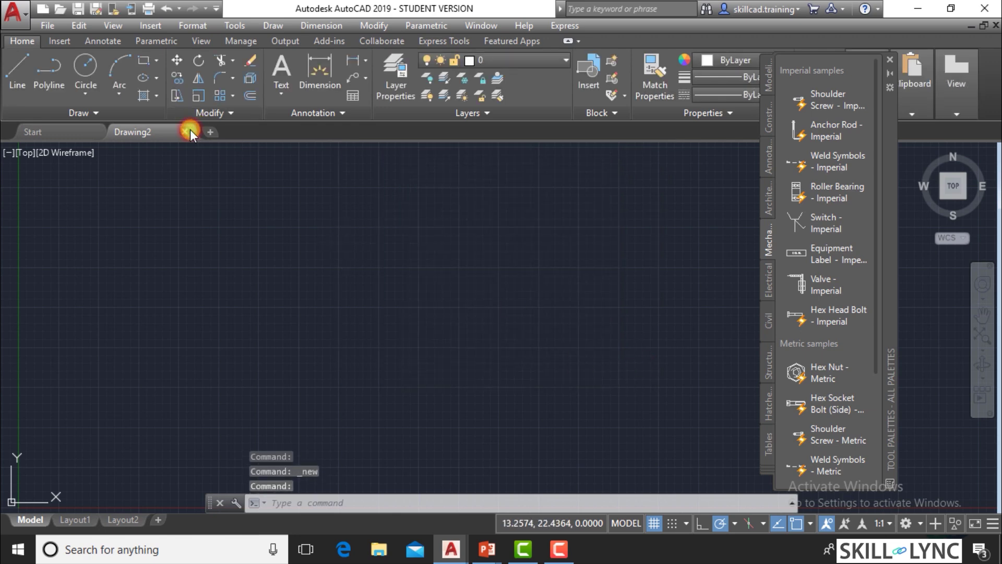
Close Drawing2, then bring up the Create New Drawing dialog from the Start page and cancel it.
click(185, 132)
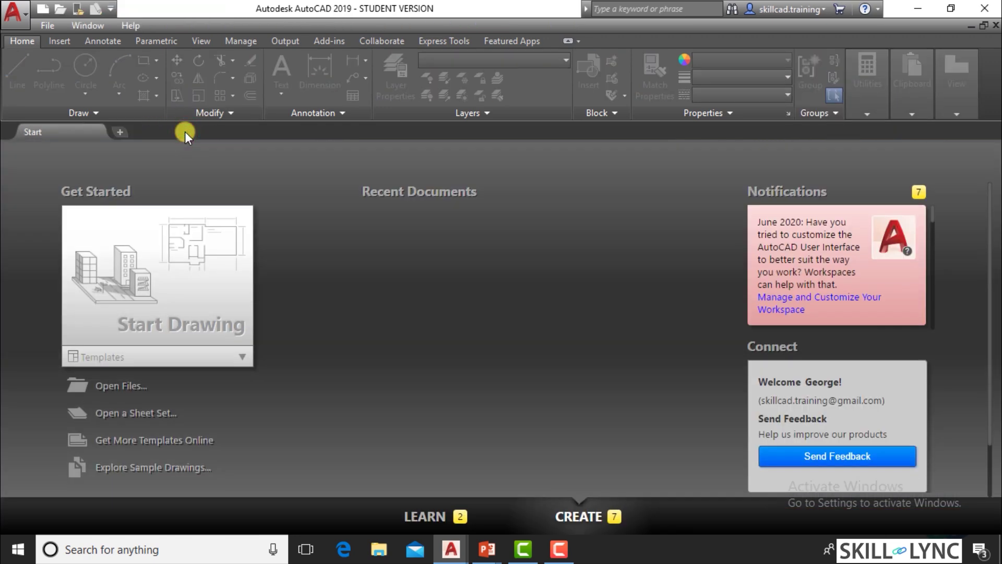
click(15, 12)
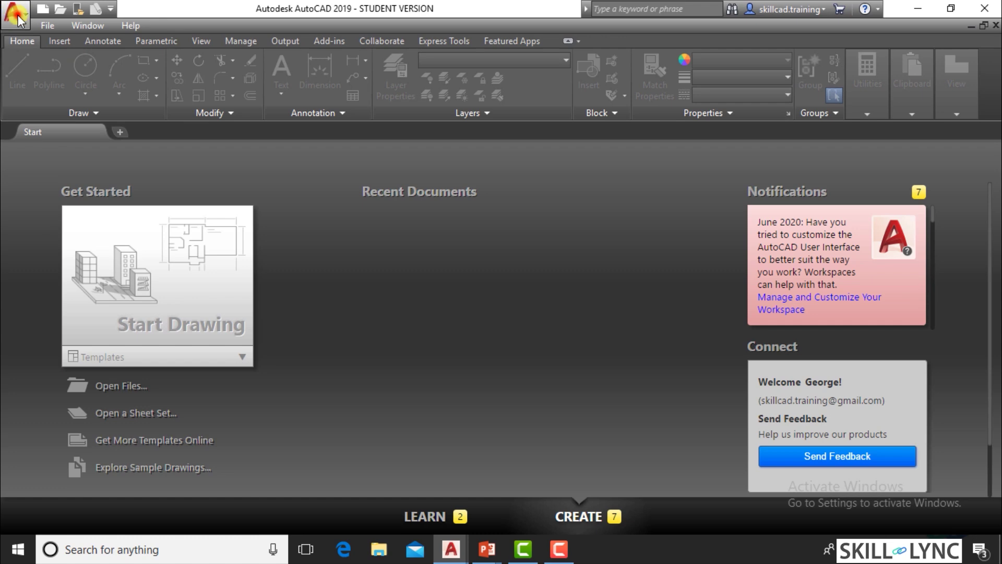
click(67, 92)
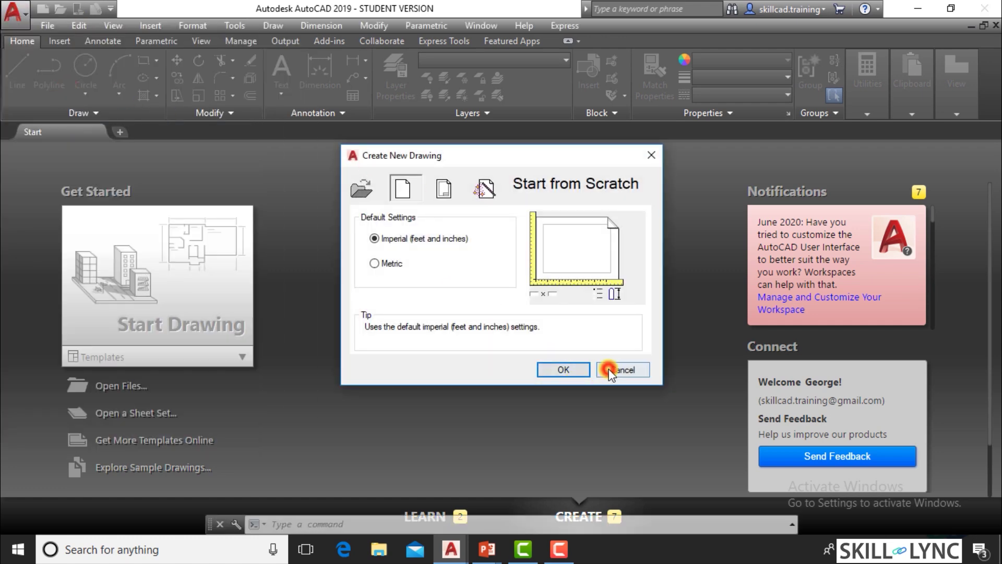
click(609, 369)
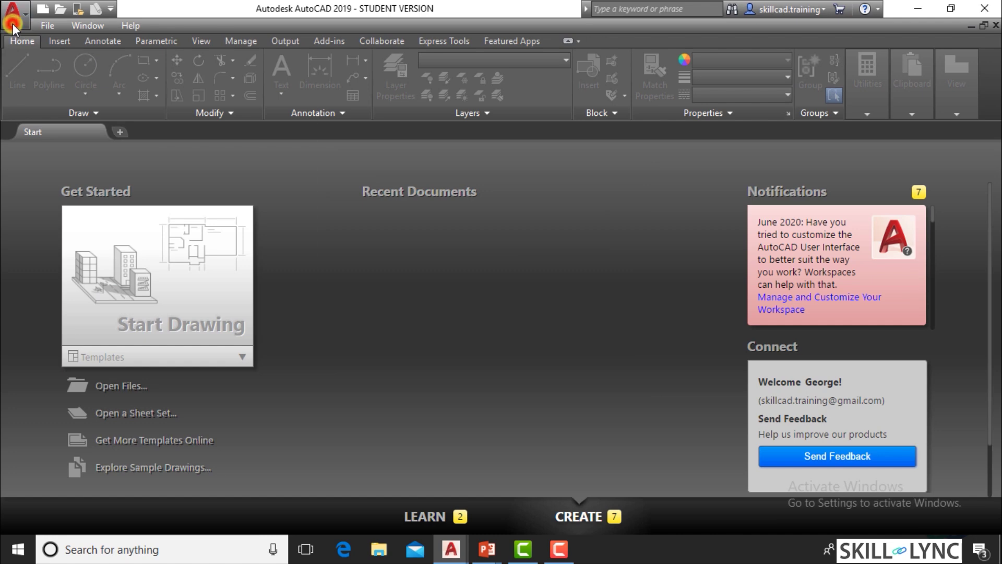
Reopen the Create New Drawing dialog and view its Use a Template and Use a Wizard options.
click(13, 24)
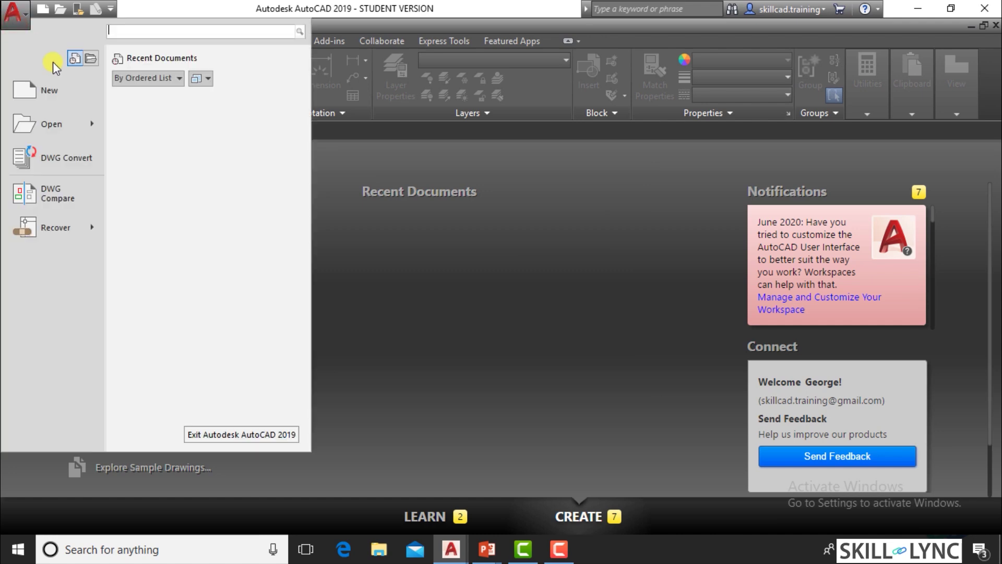
click(71, 96)
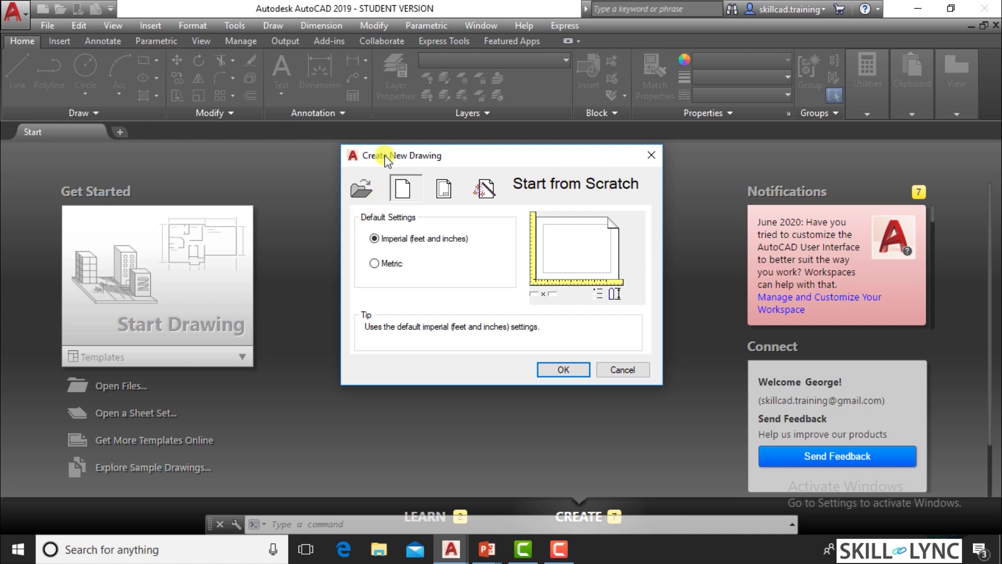
click(357, 194)
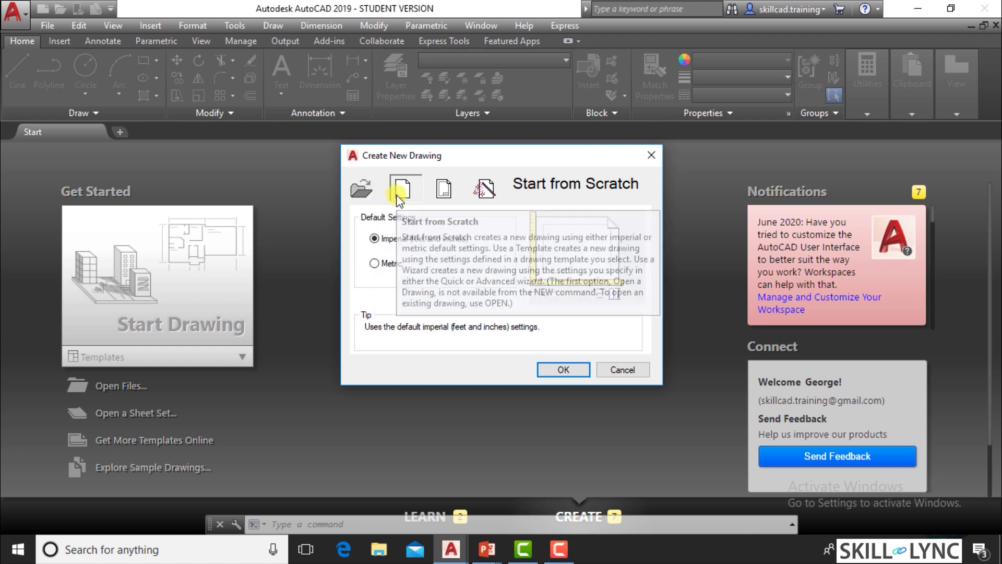
click(446, 193)
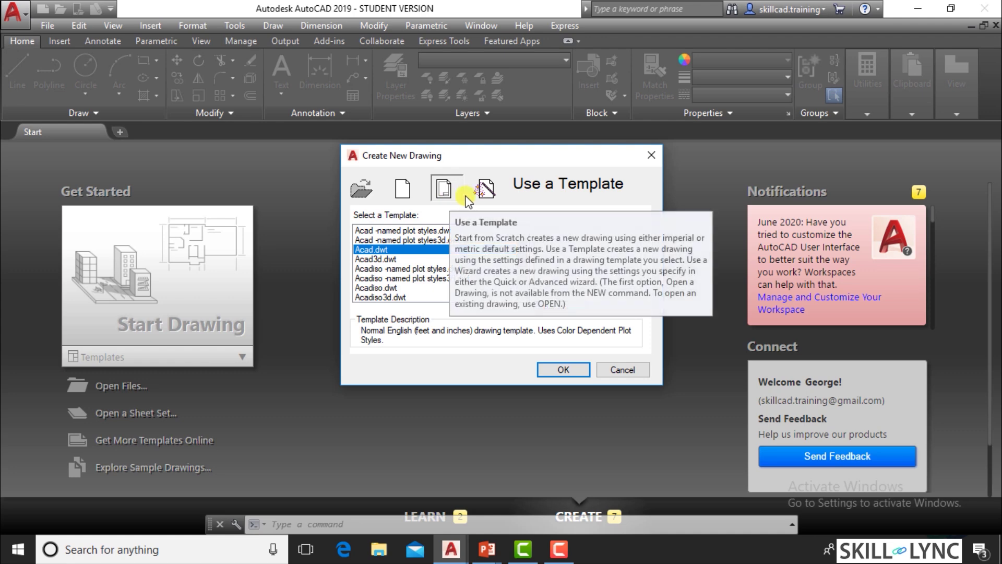
click(483, 197)
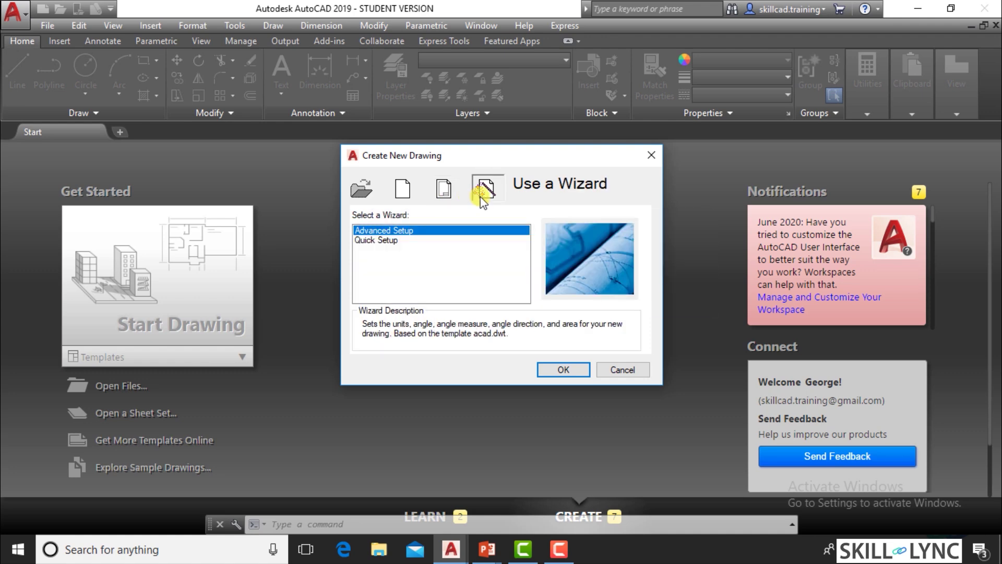
Compare the Imperial (feet and inches) and Metric default settings under Start from Scratch.
click(402, 192)
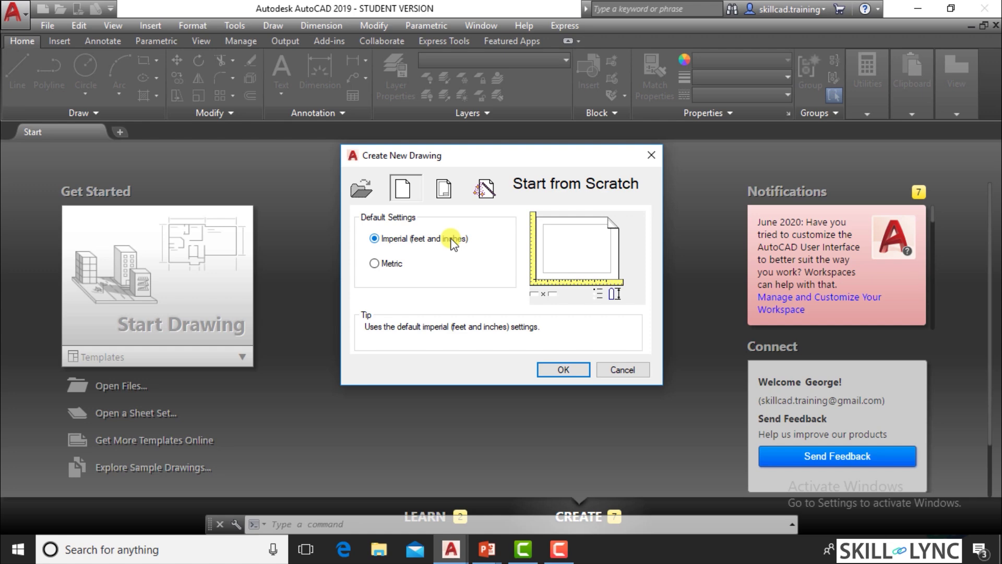
click(374, 263)
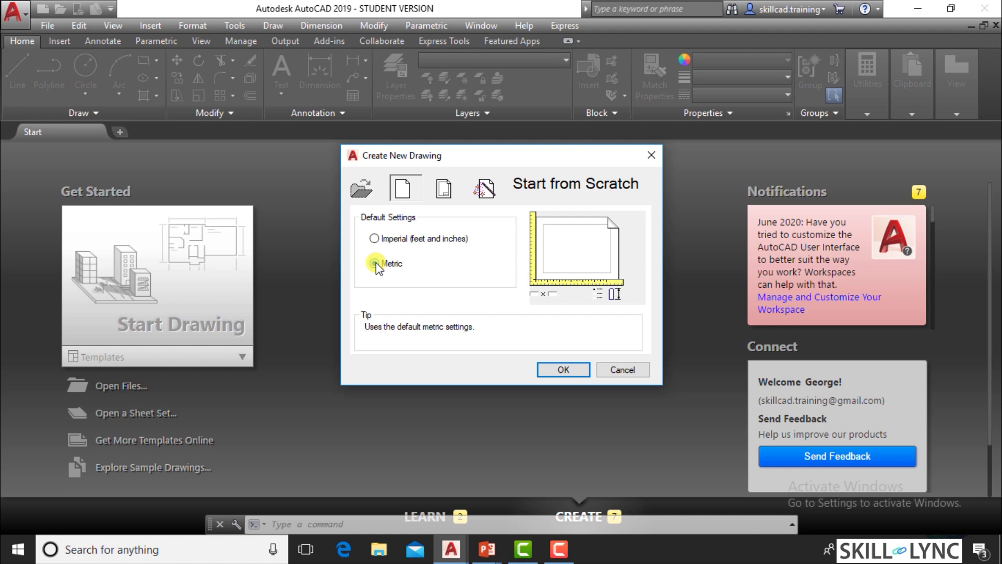
click(375, 238)
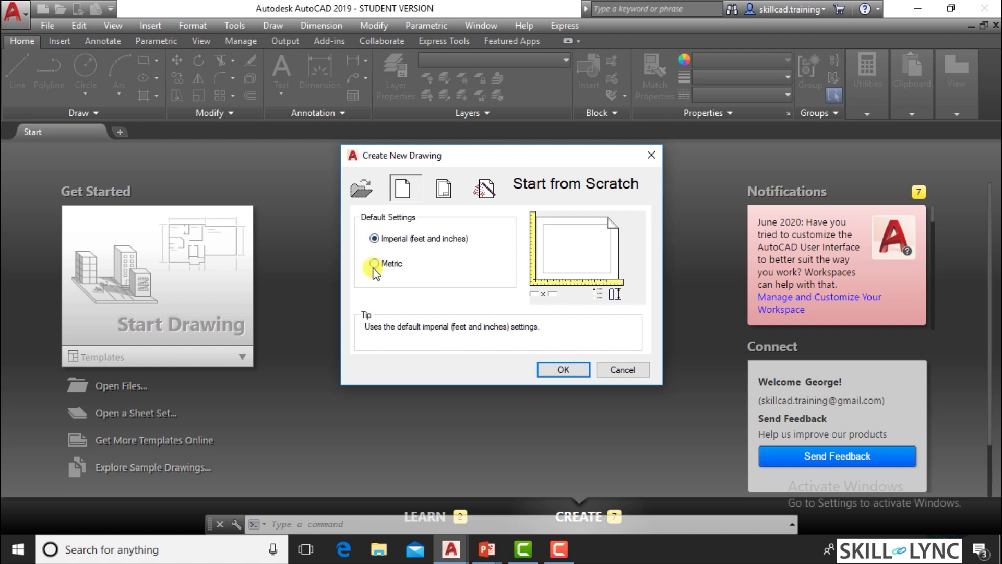
click(375, 263)
click(375, 238)
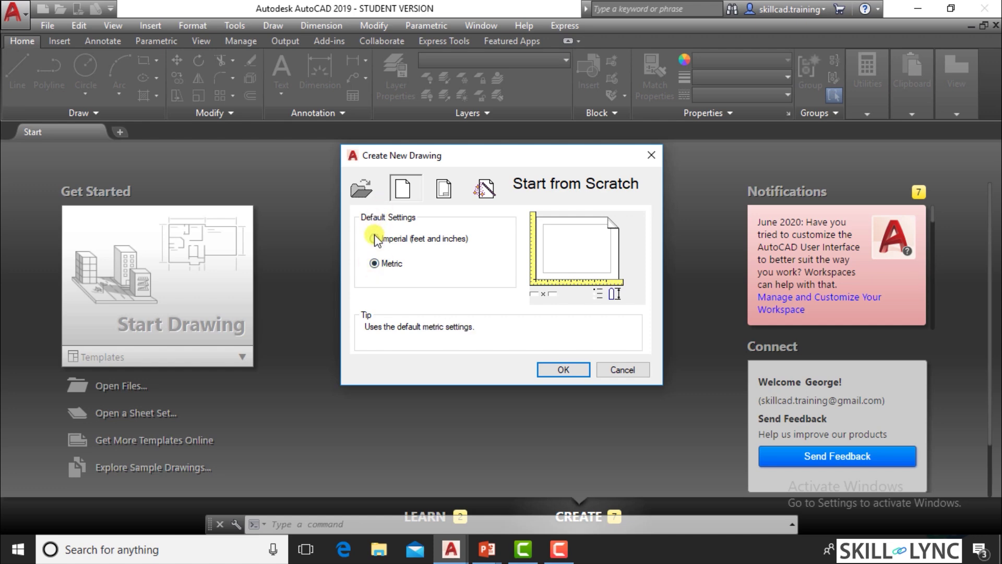
click(374, 265)
Examine the descriptions of the Acadiso.dwt, Acad.dwt, Acad -named plot styles and Acad3d.dwt templates under Use a Template.
click(441, 191)
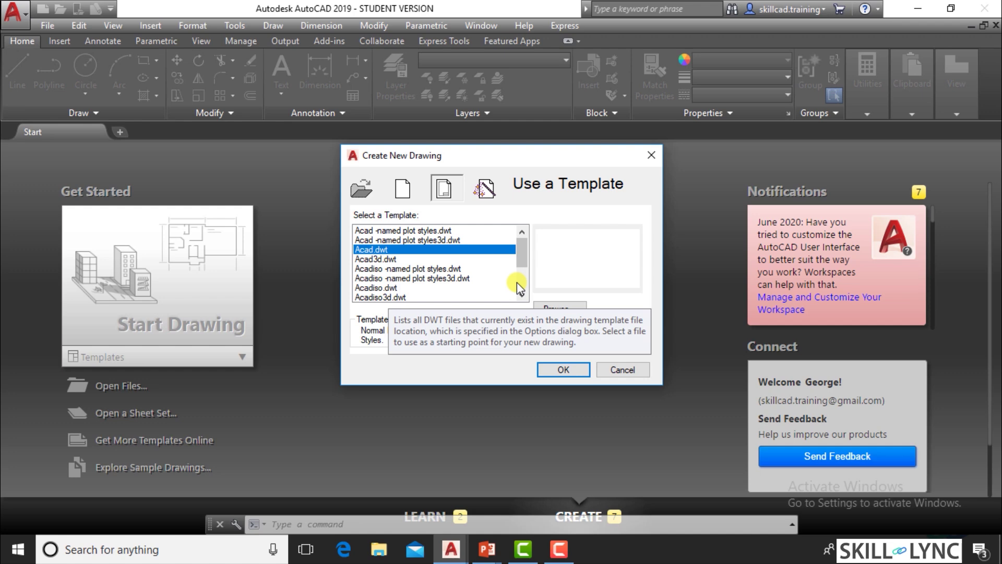
click(391, 288)
click(385, 250)
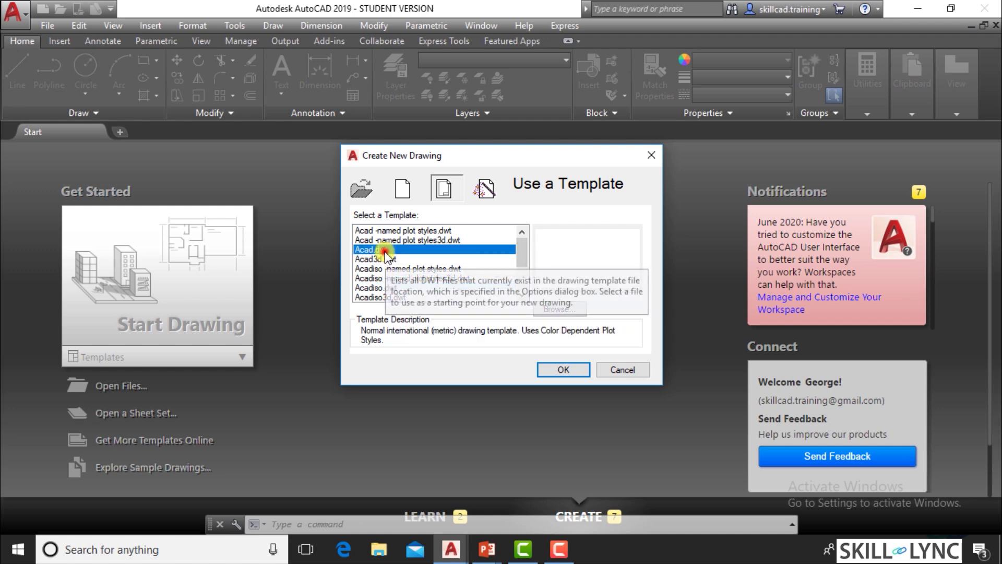
click(395, 238)
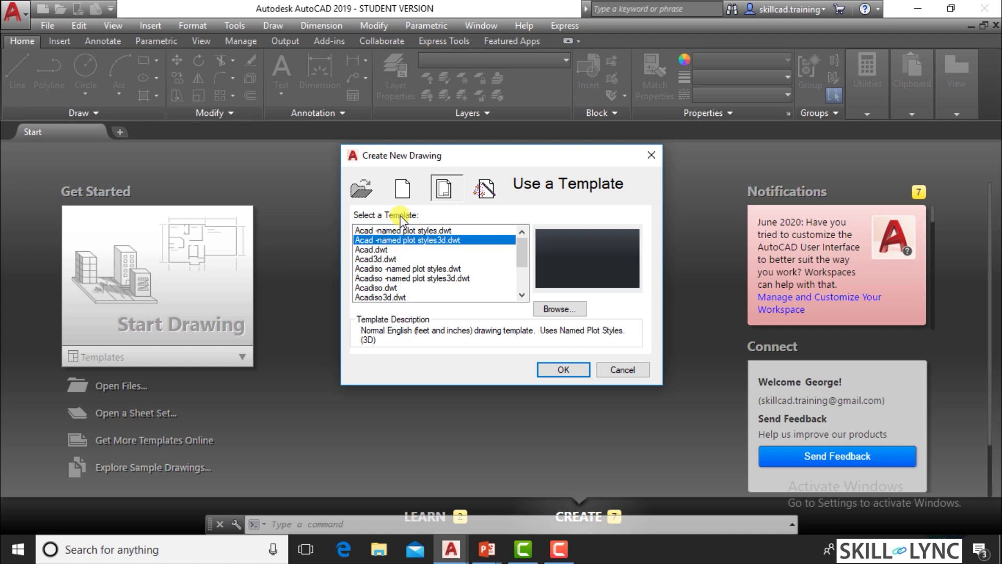
click(398, 230)
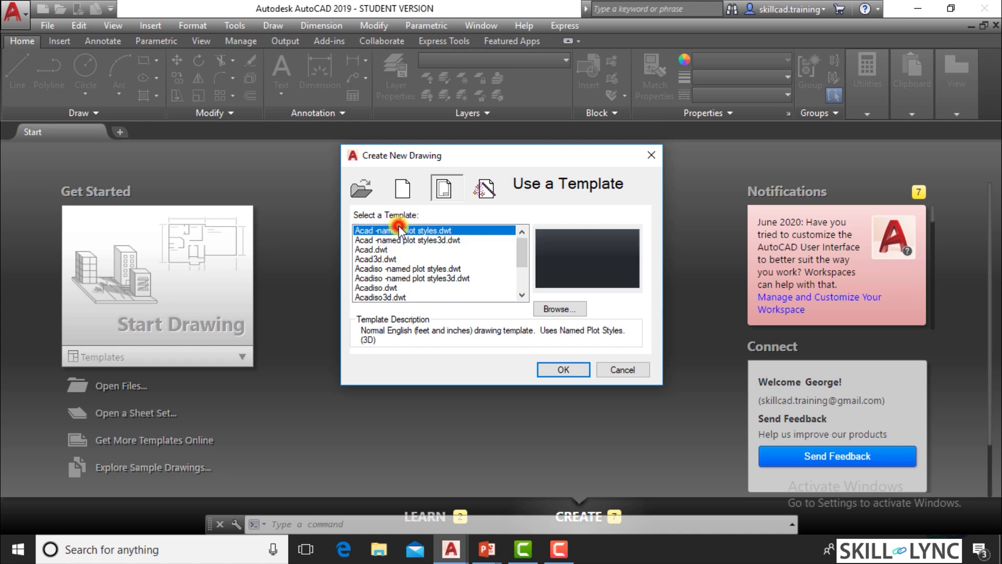
click(379, 261)
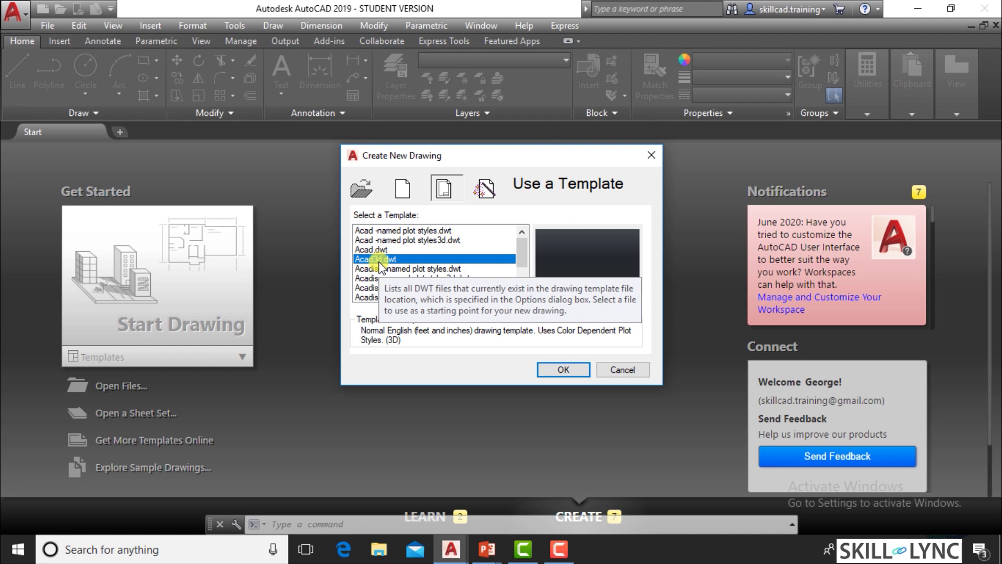
Start the Advanced Setup wizard and go through its Units, Angle, Angle Measure, Angle Direction and Area pages.
click(484, 190)
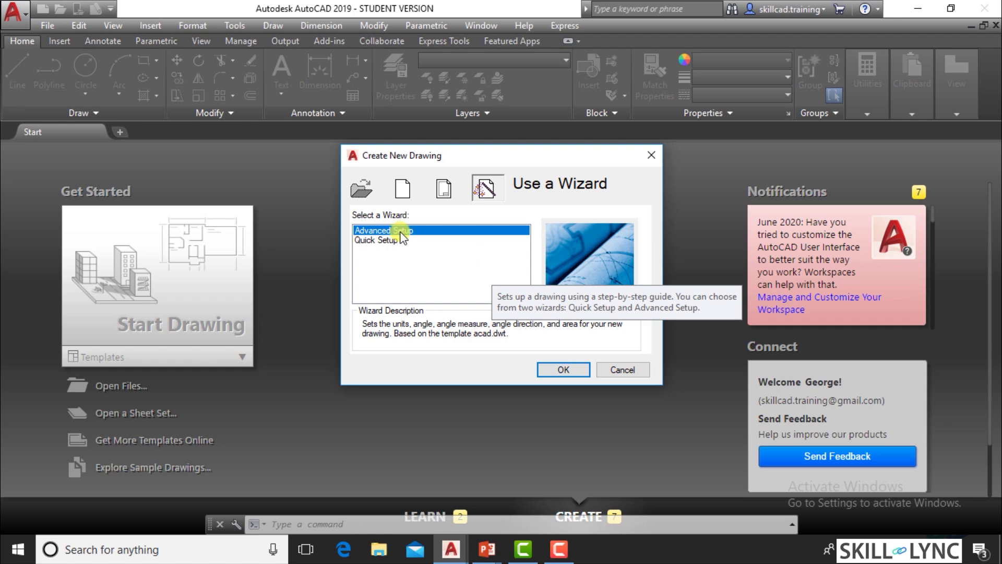
click(569, 369)
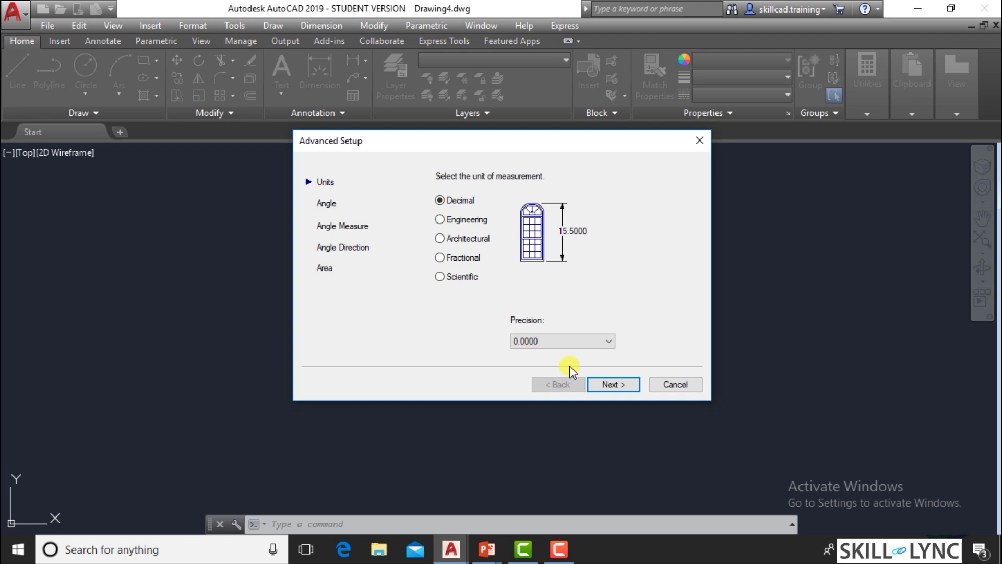
click(619, 389)
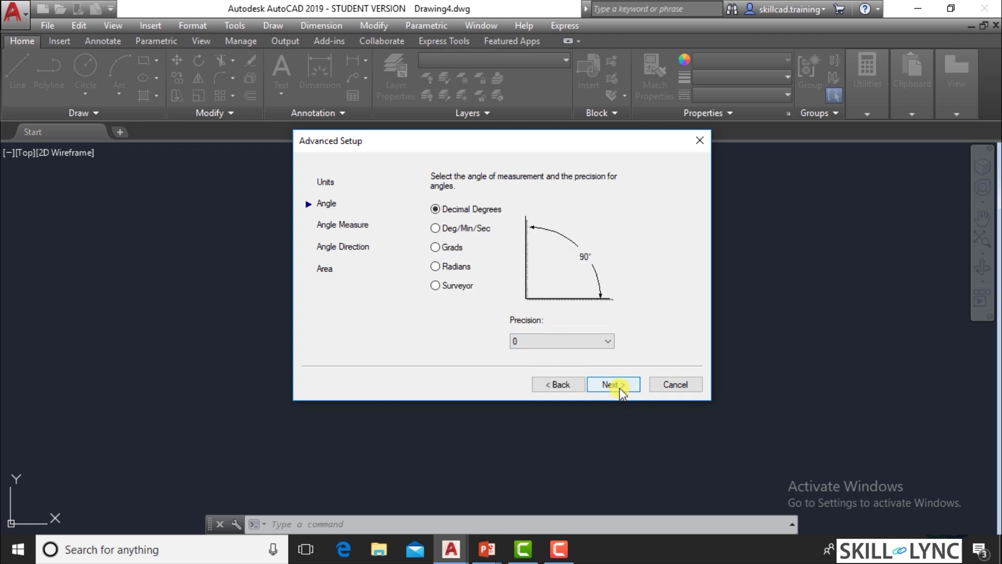
click(619, 386)
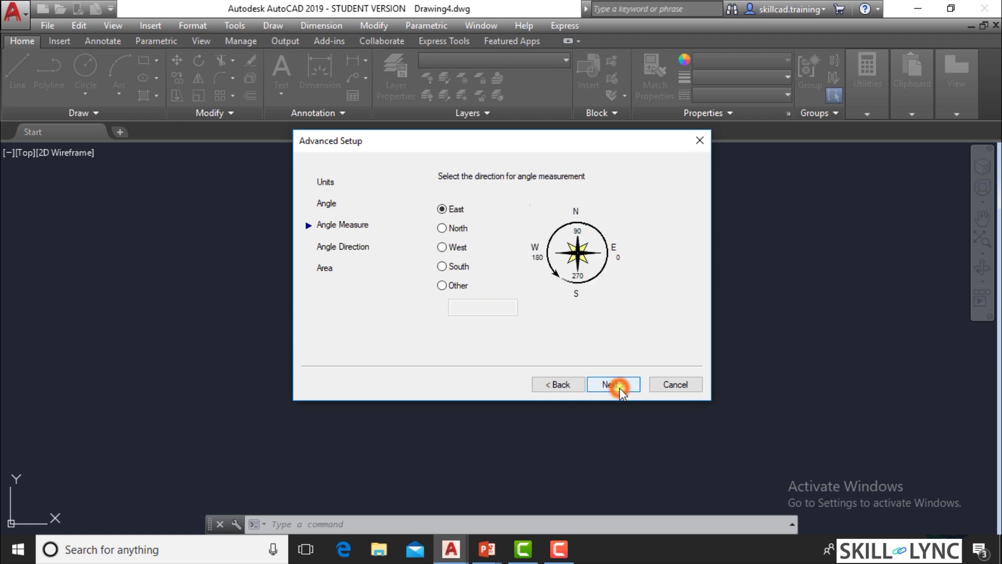
click(619, 387)
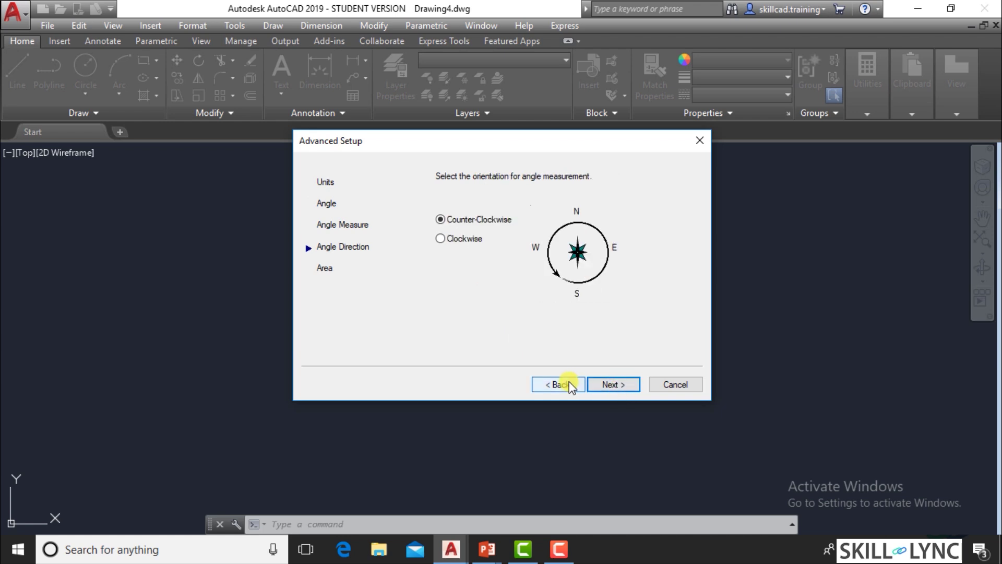
click(622, 386)
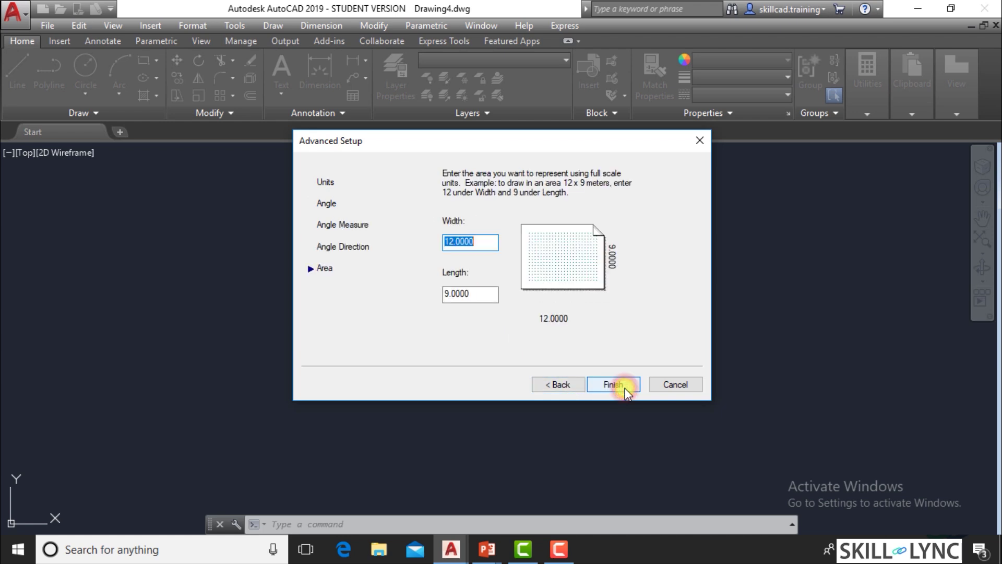
Go back to the wizard's Angle Measure page, cancel Advanced Setup and close Drawing4.
click(564, 387)
click(564, 387)
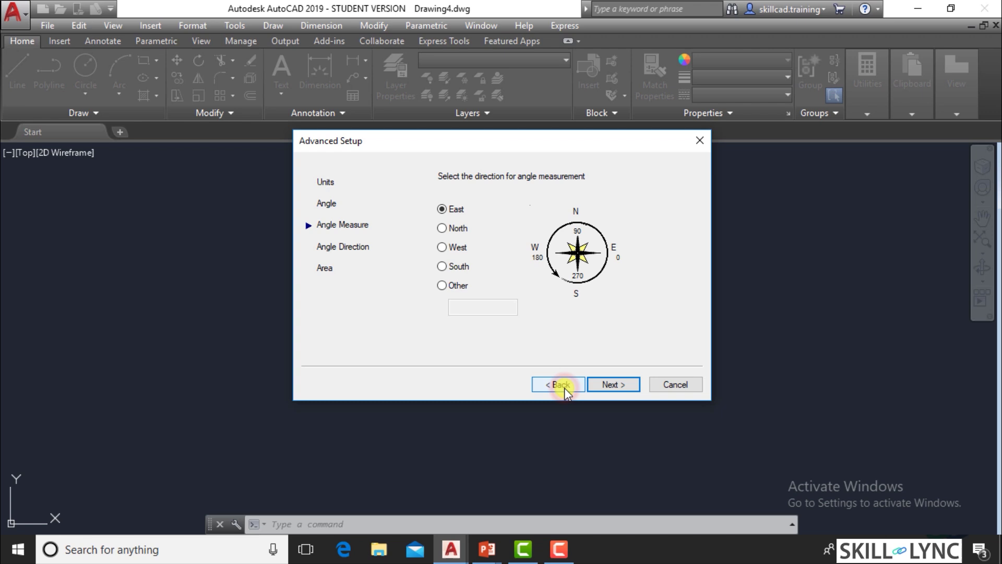
click(662, 387)
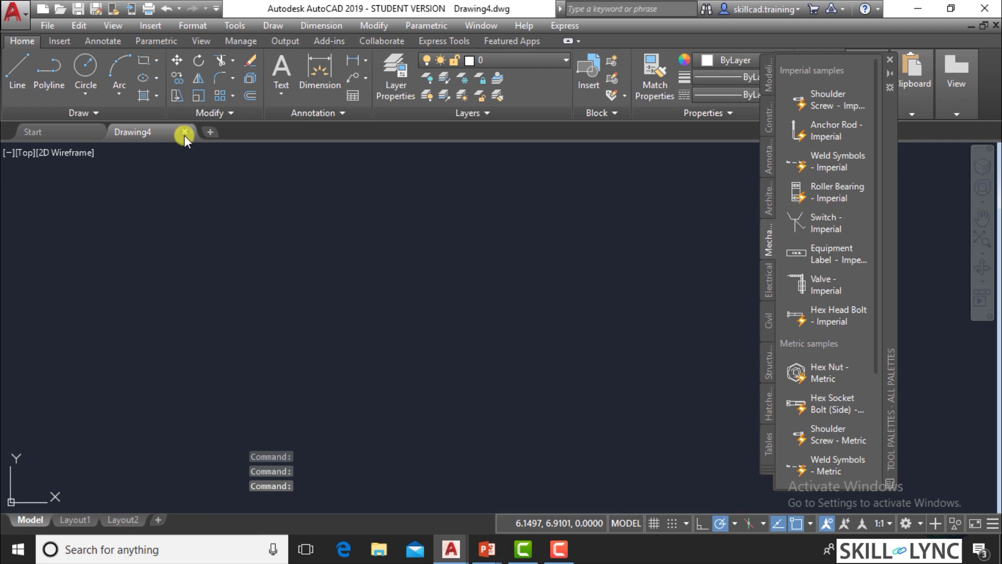
click(187, 132)
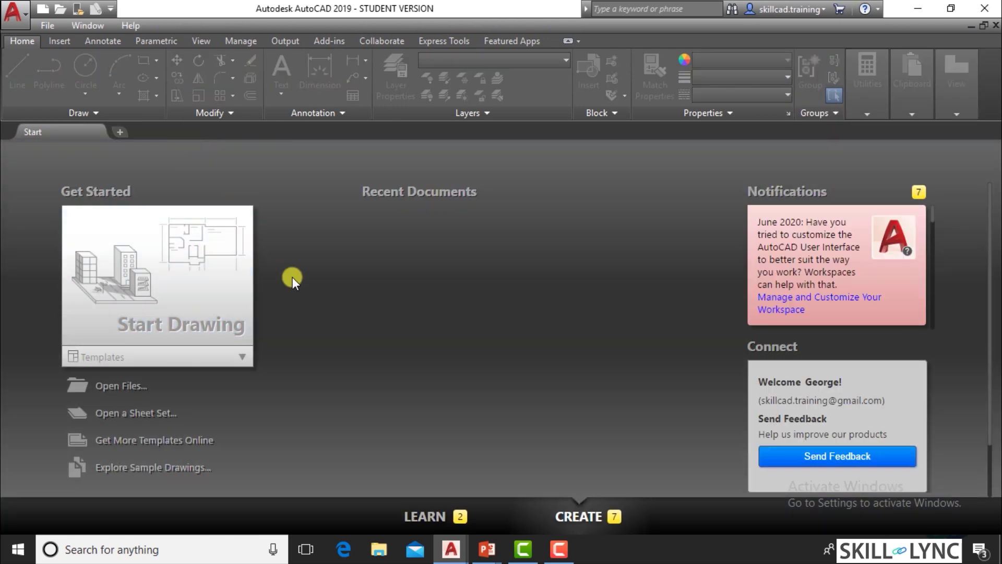
Create a new drawing using the Advanced Setup wizard from the Create New Drawing dialog.
click(12, 12)
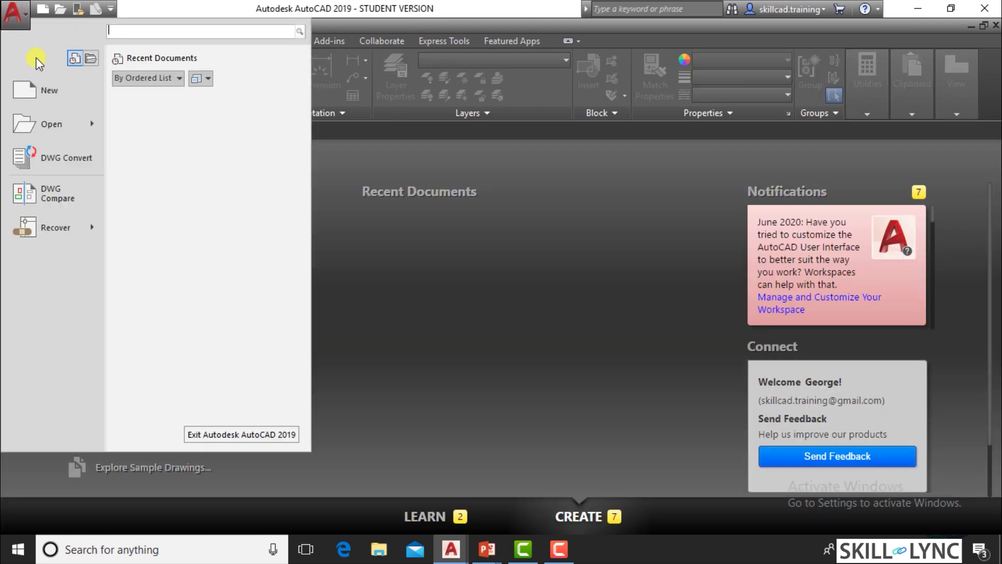
click(49, 93)
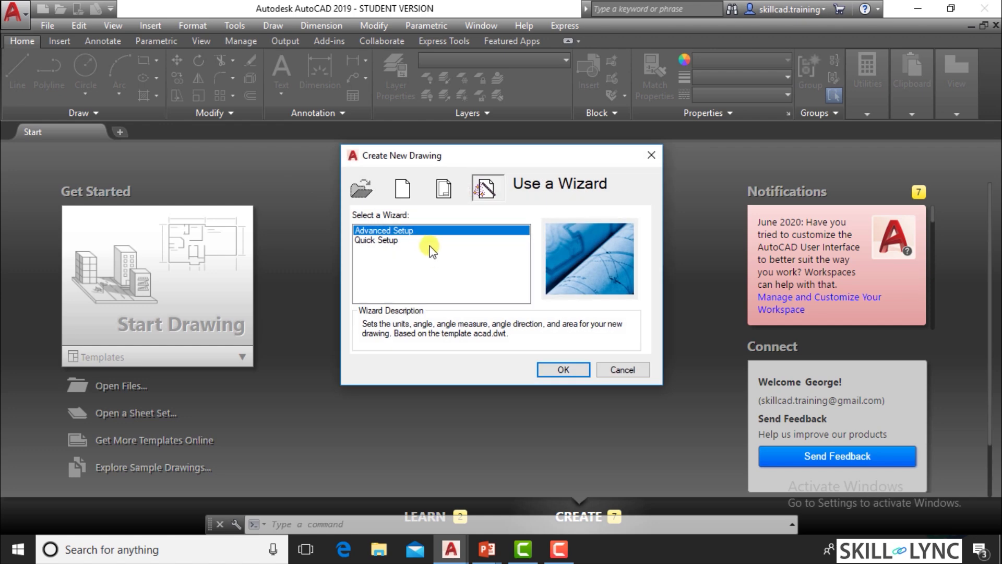
click(404, 188)
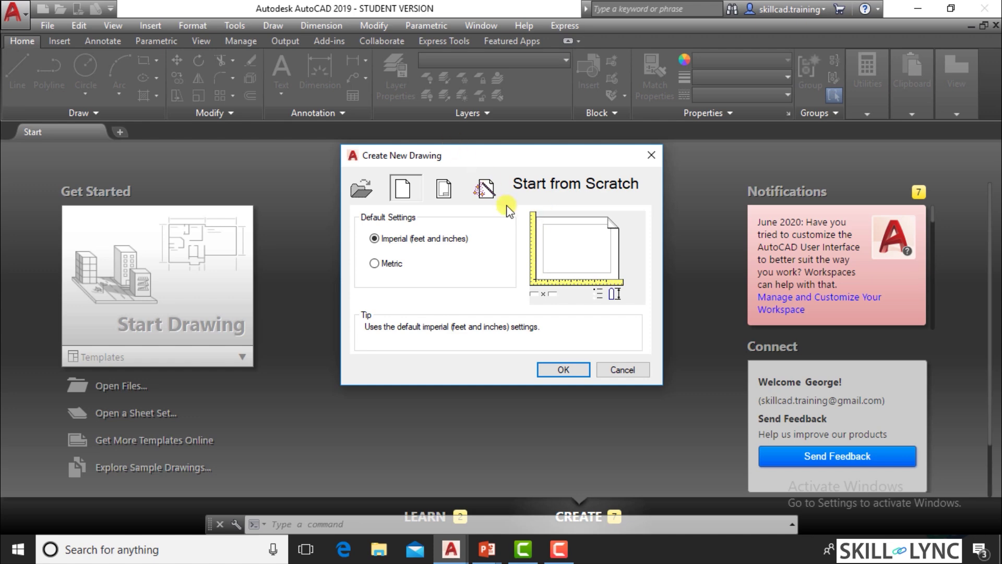
click(488, 194)
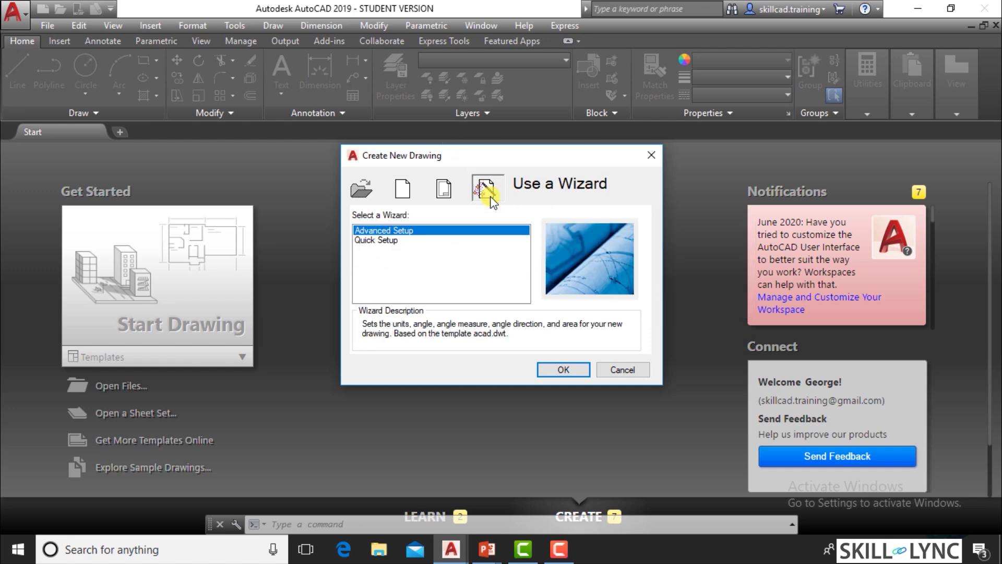
click(568, 368)
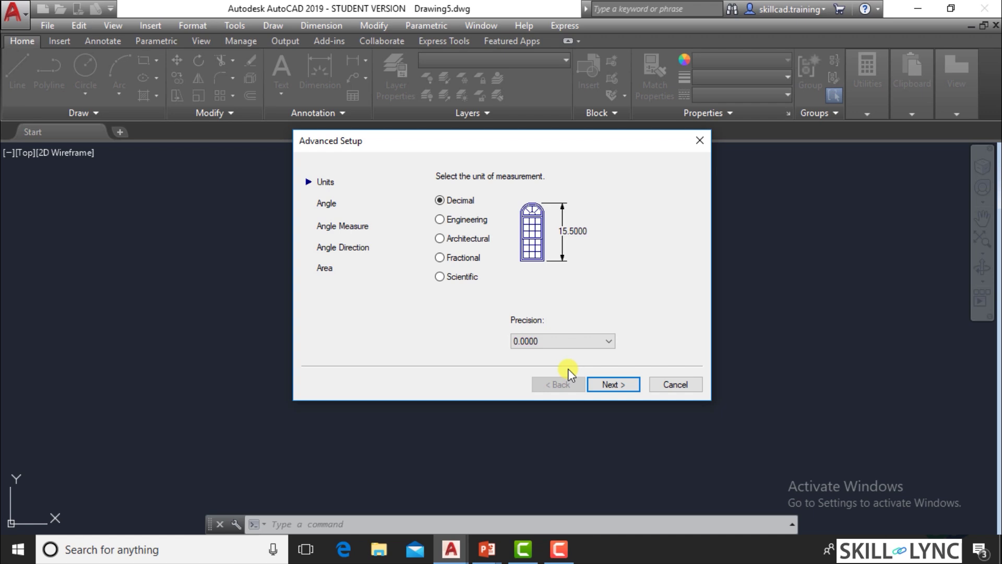
Compare the Engineering and Architectural units of measurement in the wizard, and set the unit back to Decimal.
click(439, 219)
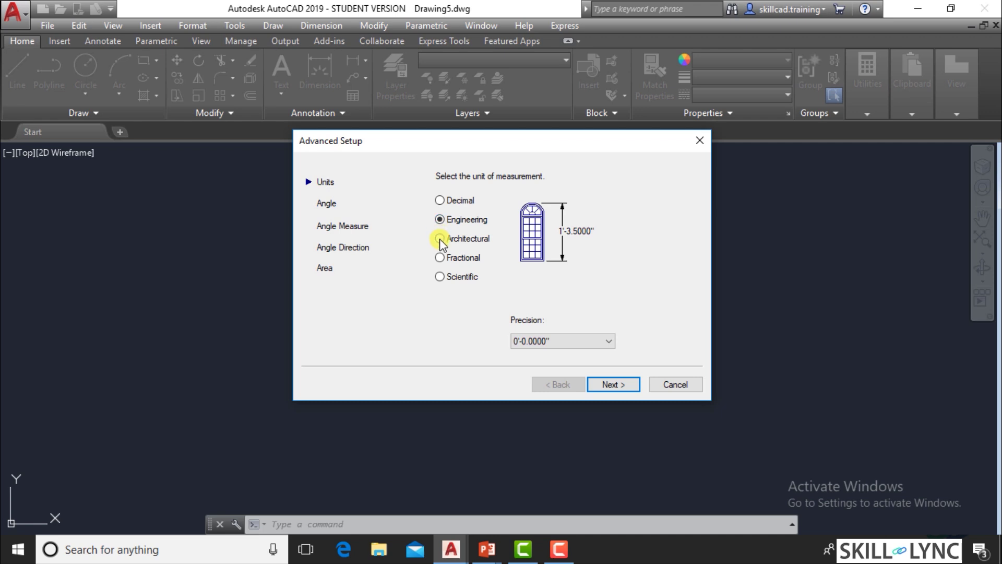
click(440, 239)
click(439, 219)
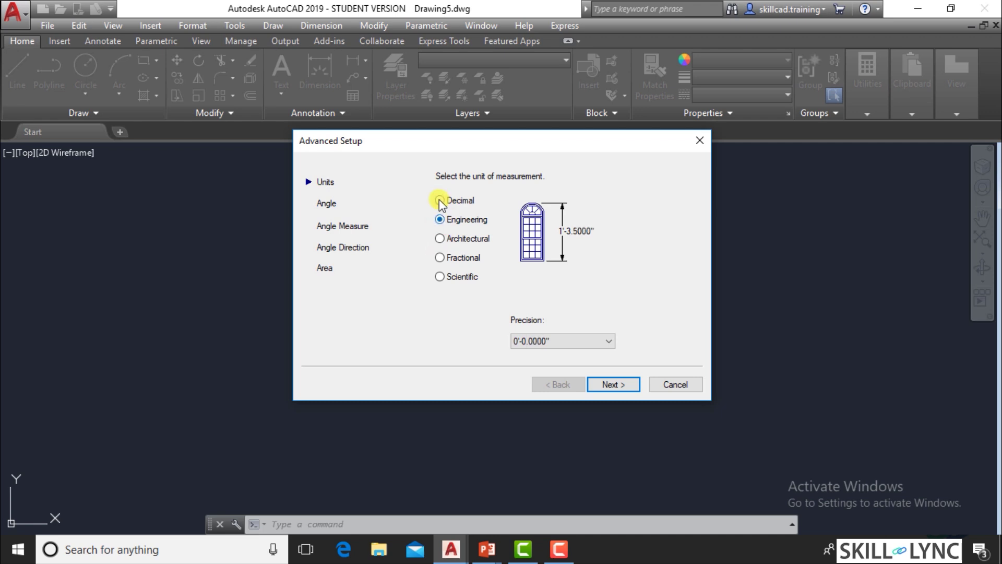
click(440, 201)
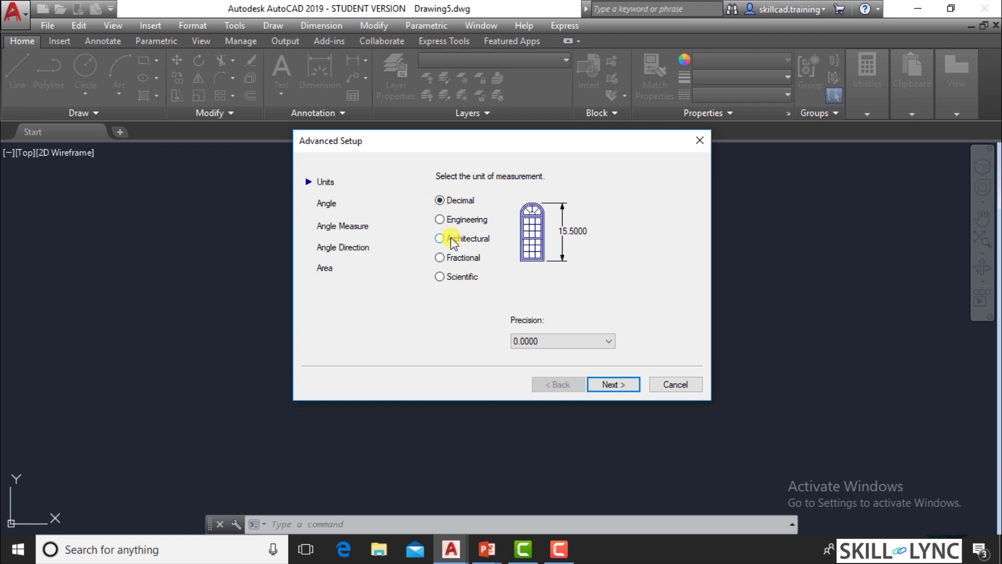
Compare the Fractional unit of measurement with Engineering, Architectural and Decimal on the wizard's Units page.
click(440, 258)
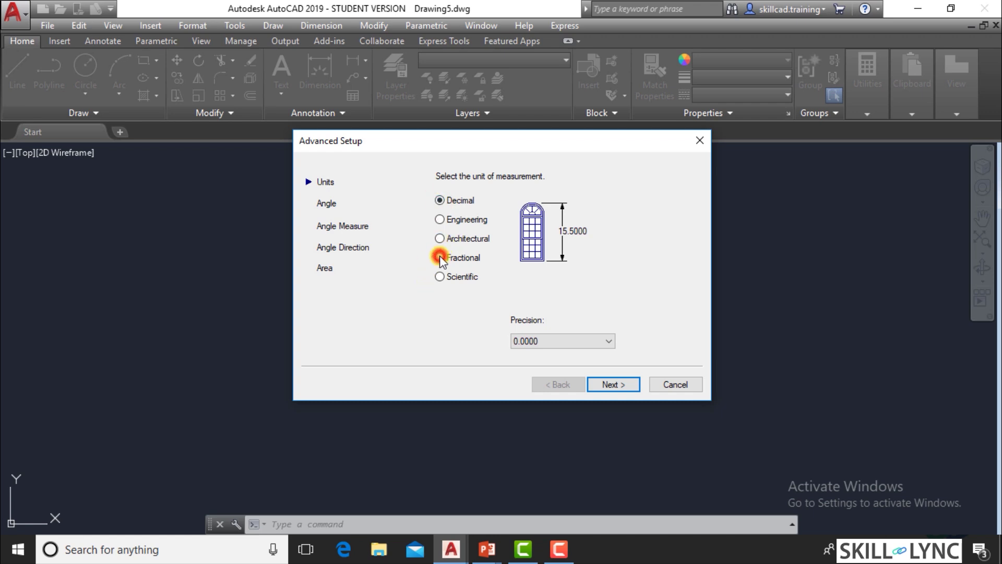
click(441, 219)
click(444, 238)
click(439, 220)
click(439, 238)
click(441, 257)
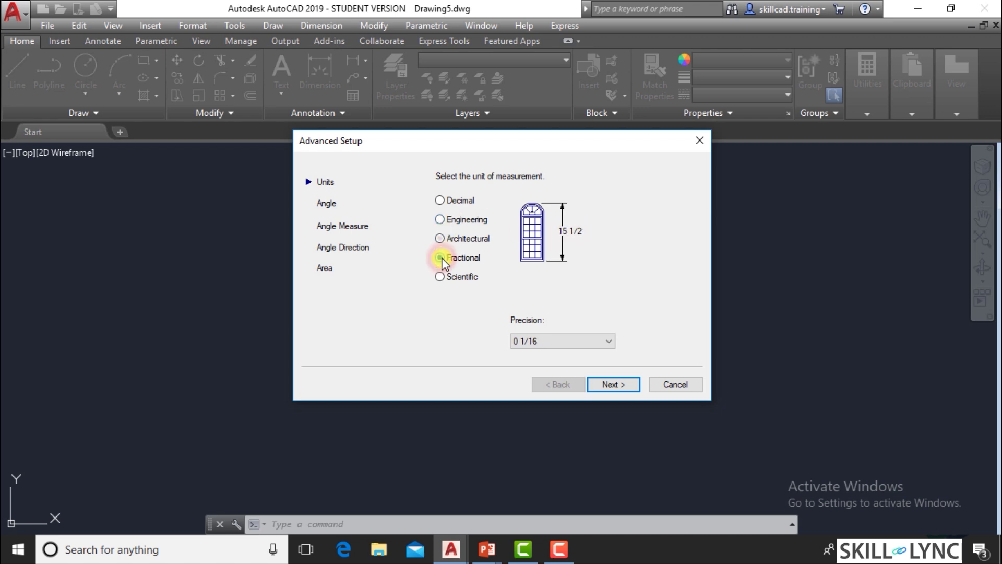
click(449, 204)
click(439, 256)
click(456, 201)
click(440, 257)
Choose Engineering as the unit of measurement and set its precision to 0'-0.00000000".
click(446, 225)
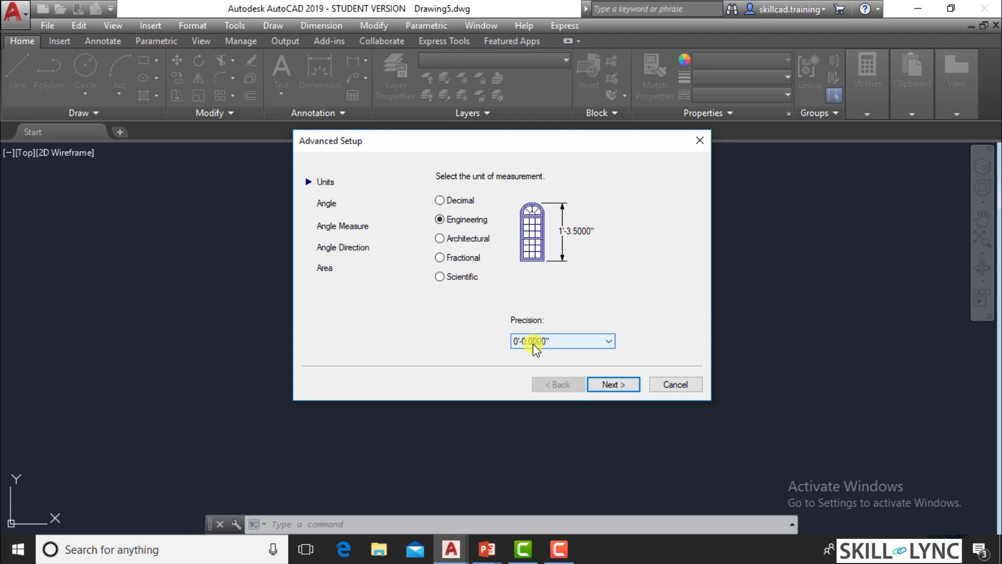
click(571, 342)
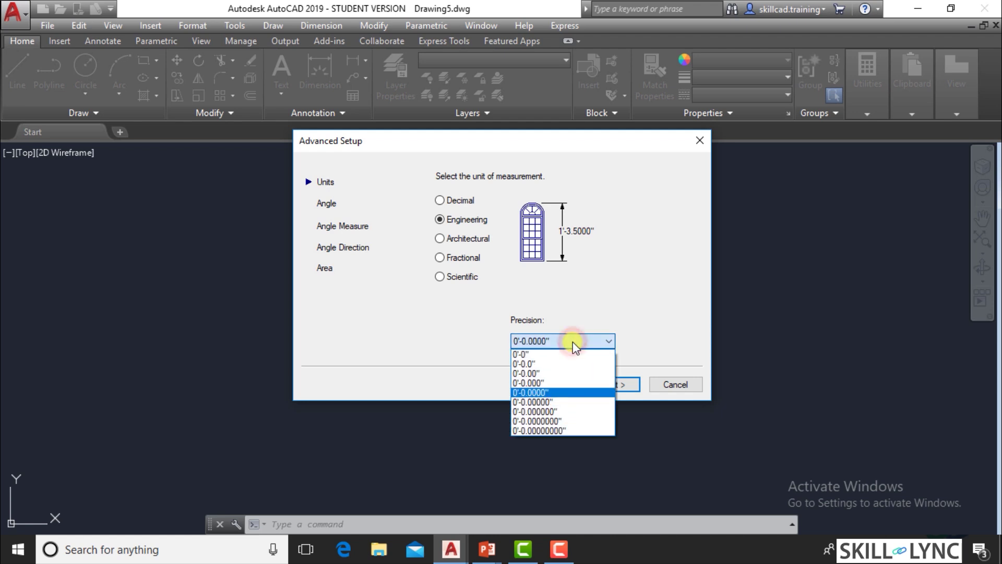
click(553, 430)
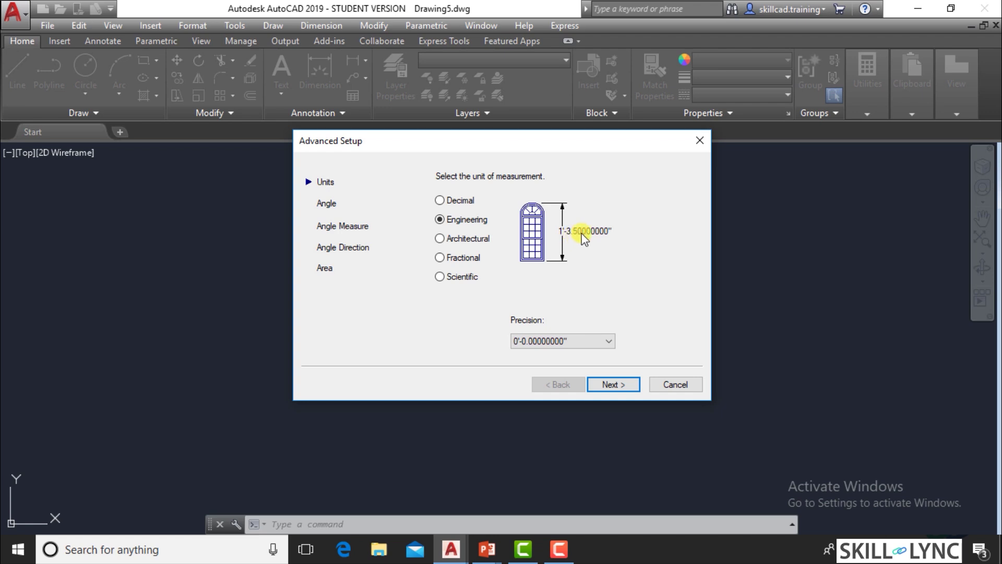
Review the precision choices for Decimal and Fractional units, picking 0.00000000 and 0 1/256.
click(442, 201)
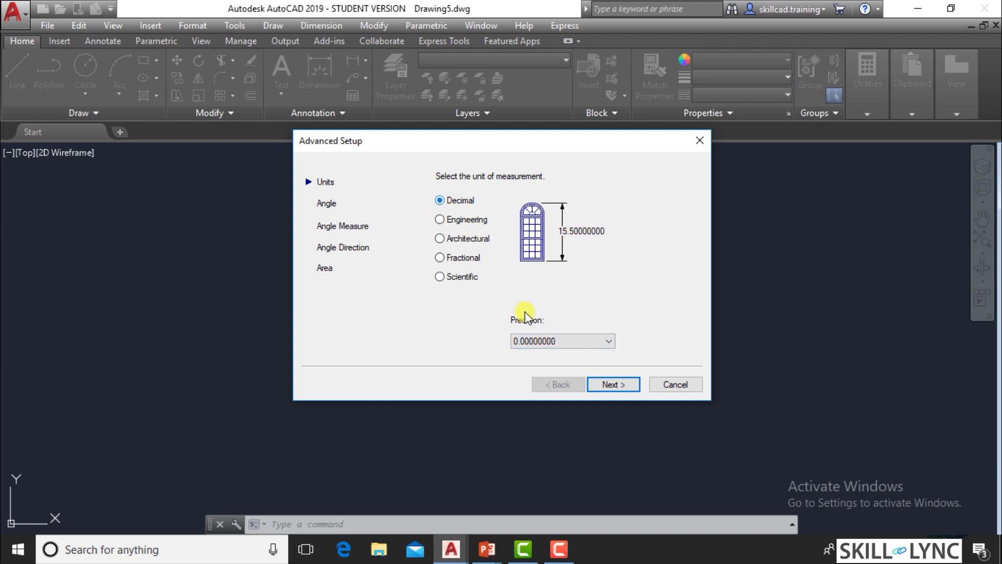
click(547, 345)
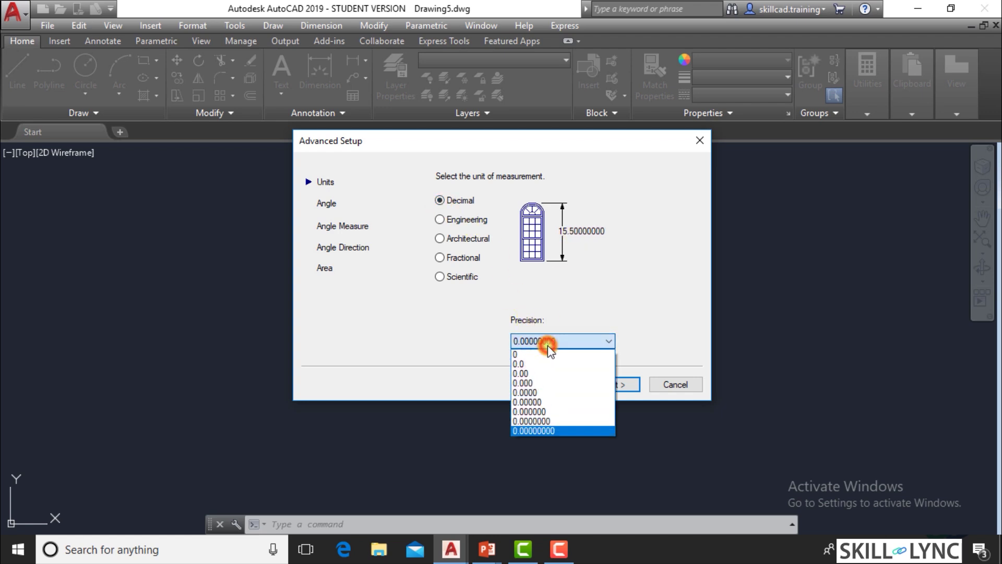
click(539, 428)
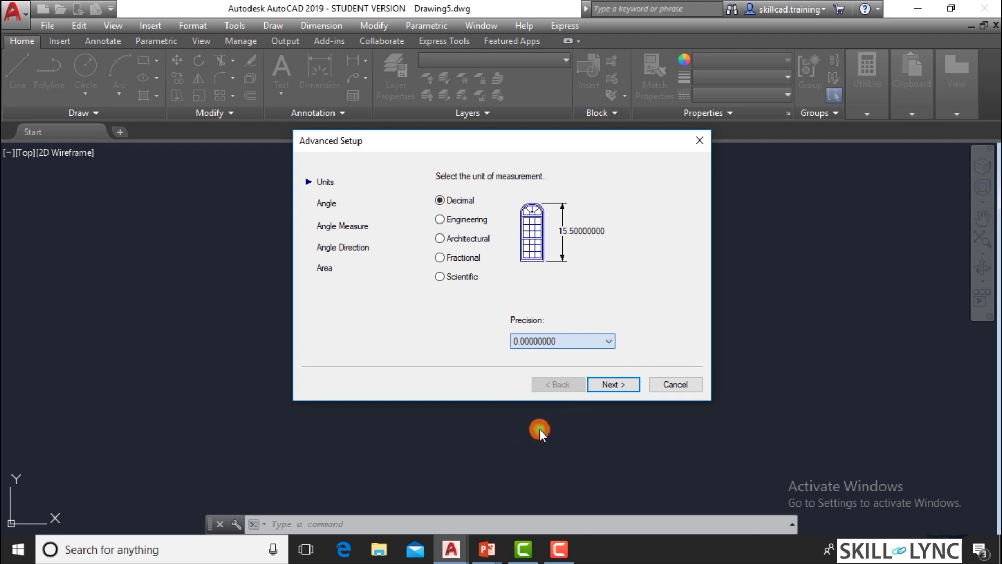
click(443, 259)
click(558, 341)
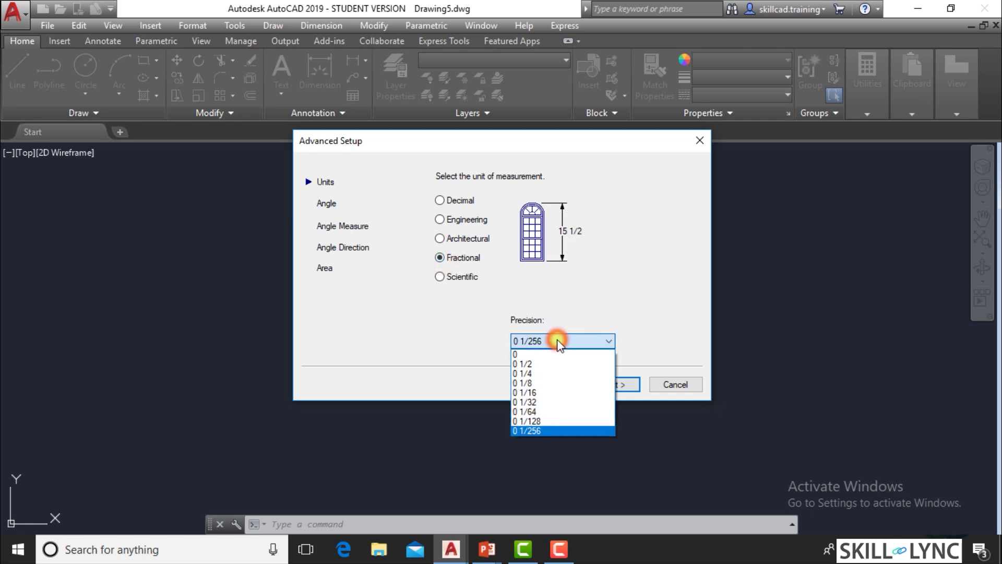
click(543, 429)
Compare the Engineering, Fractional, Scientific and Decimal unit samples, and select Engineering as the unit of measurement.
click(446, 219)
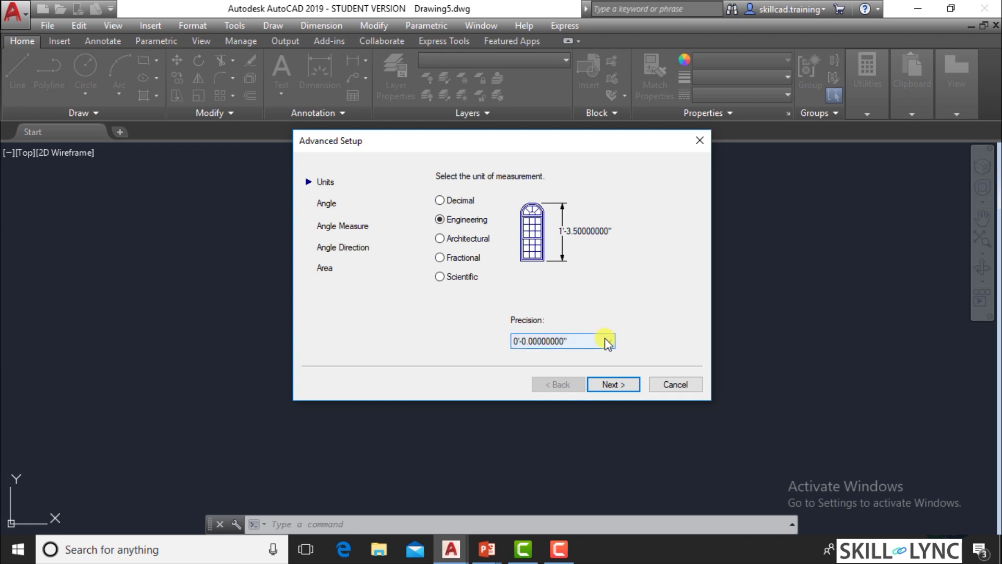
click(443, 258)
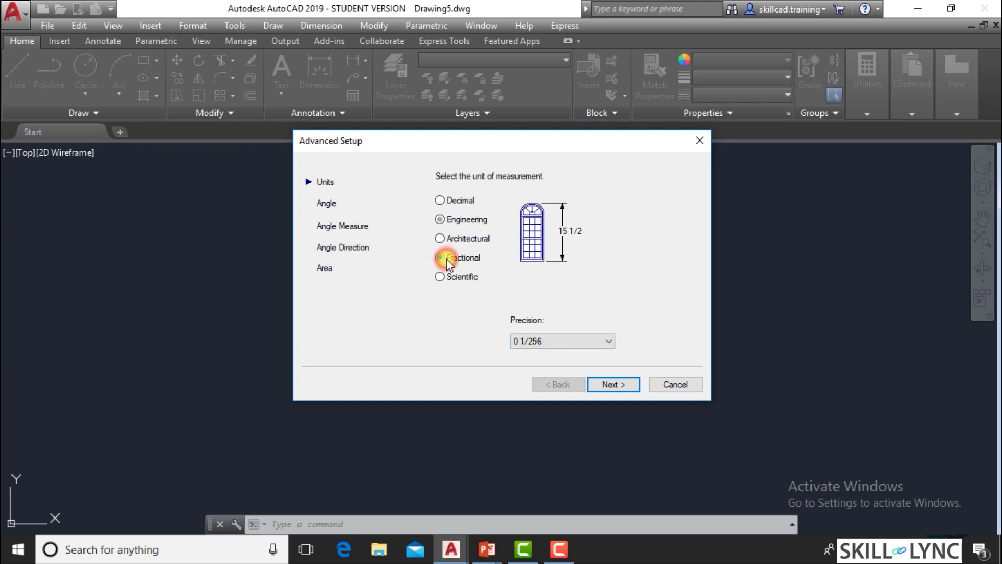
click(443, 284)
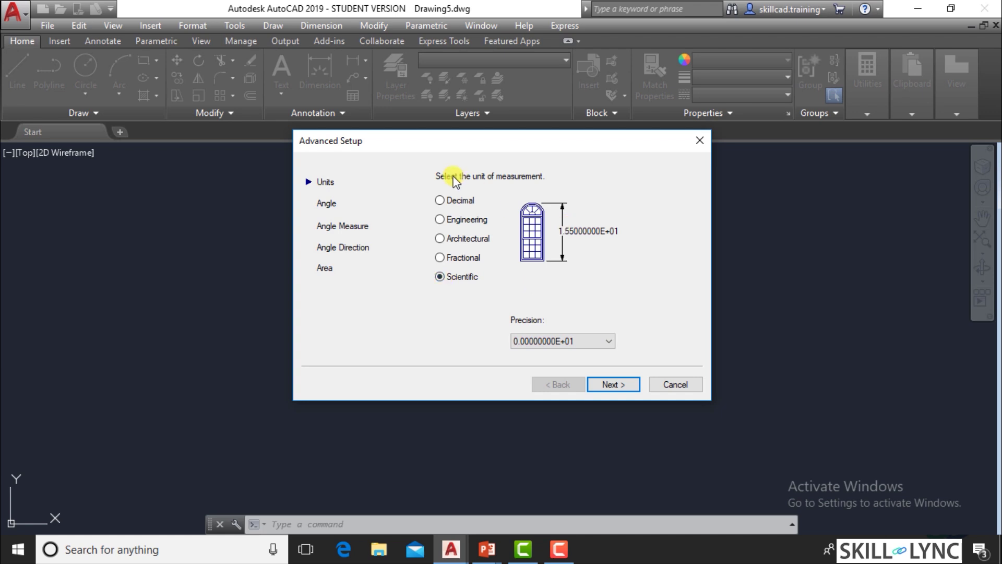
click(439, 220)
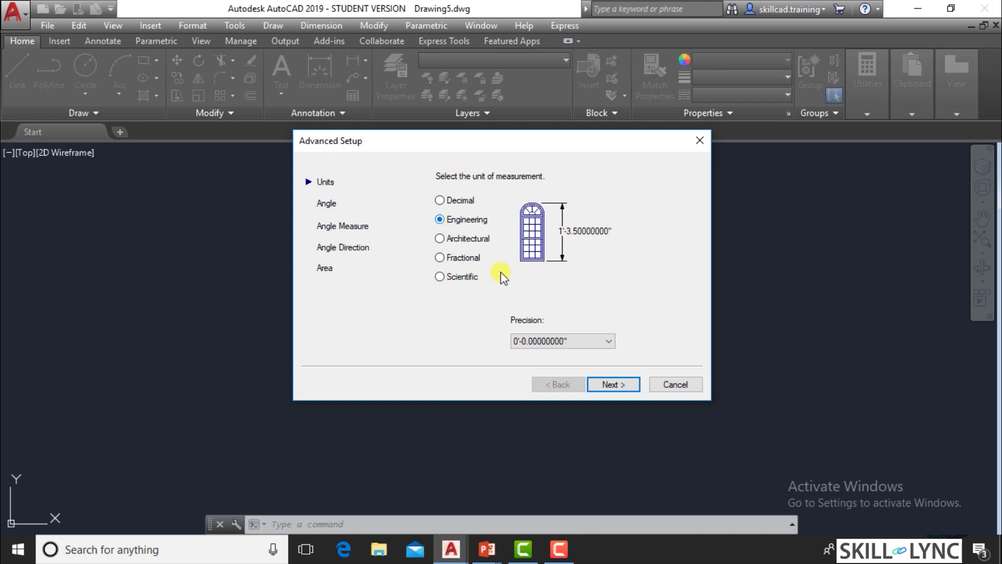
click(441, 277)
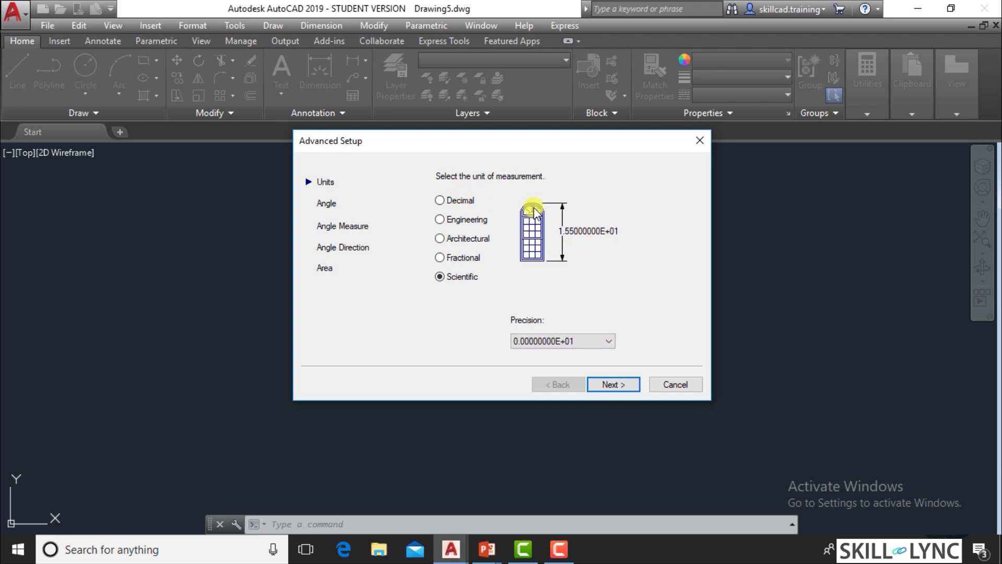
click(440, 201)
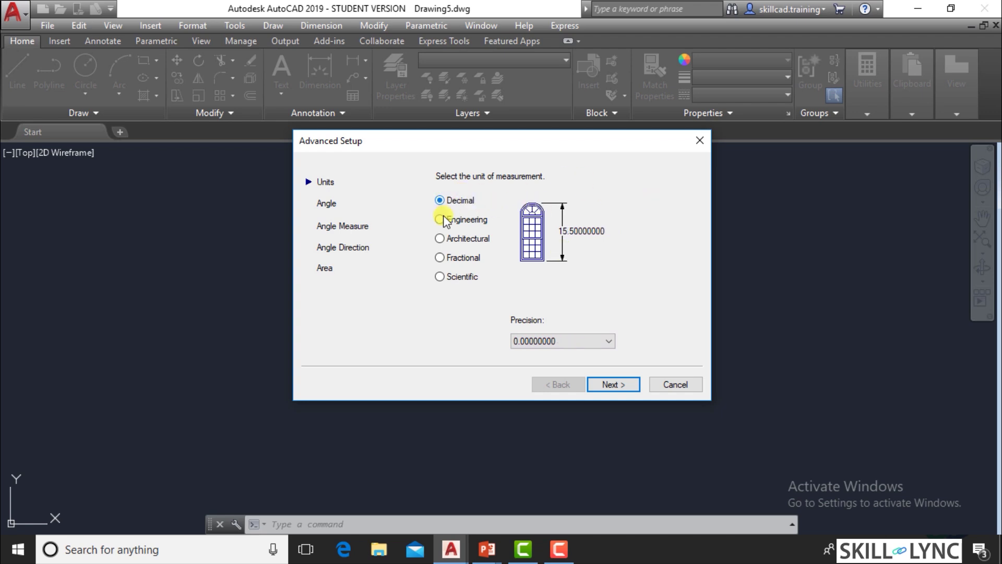
click(441, 220)
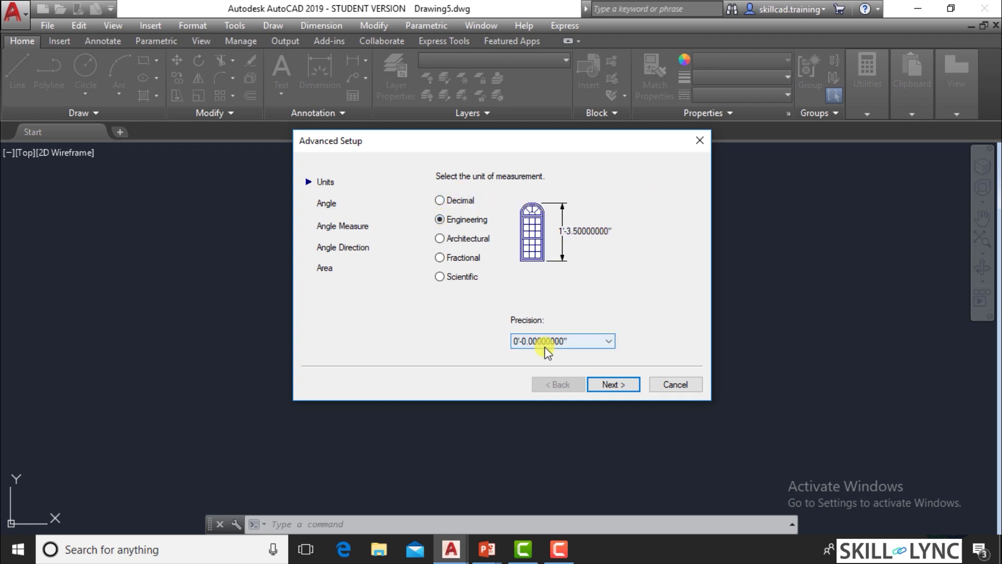
Continue to the wizard's Angle page and set the Decimal Degrees precision to 0.00000000.
click(628, 384)
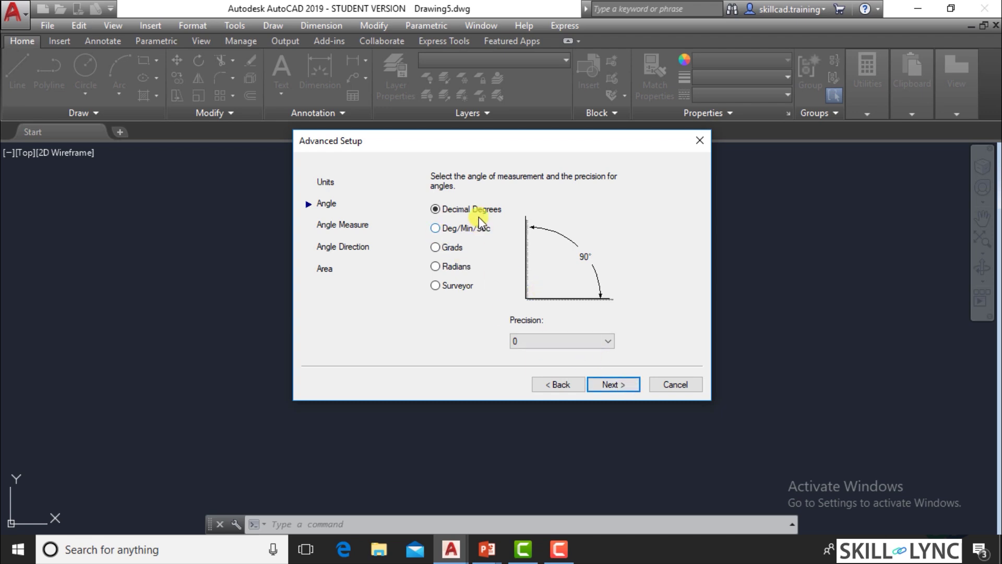
click(572, 342)
click(556, 429)
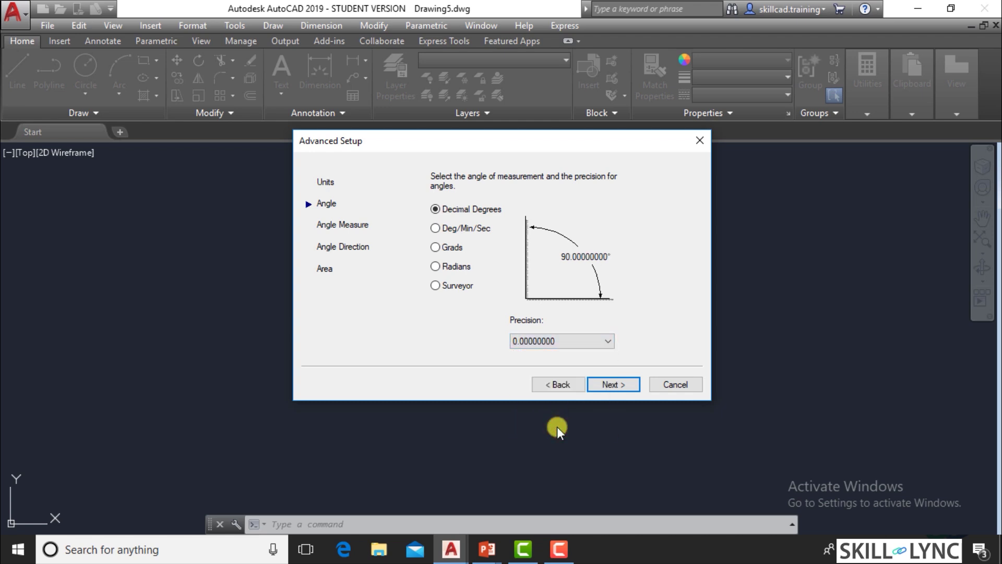
Preview the Deg/Min/Sec, Grads, Radians and Surveyor angle formats on the Angle page.
click(439, 229)
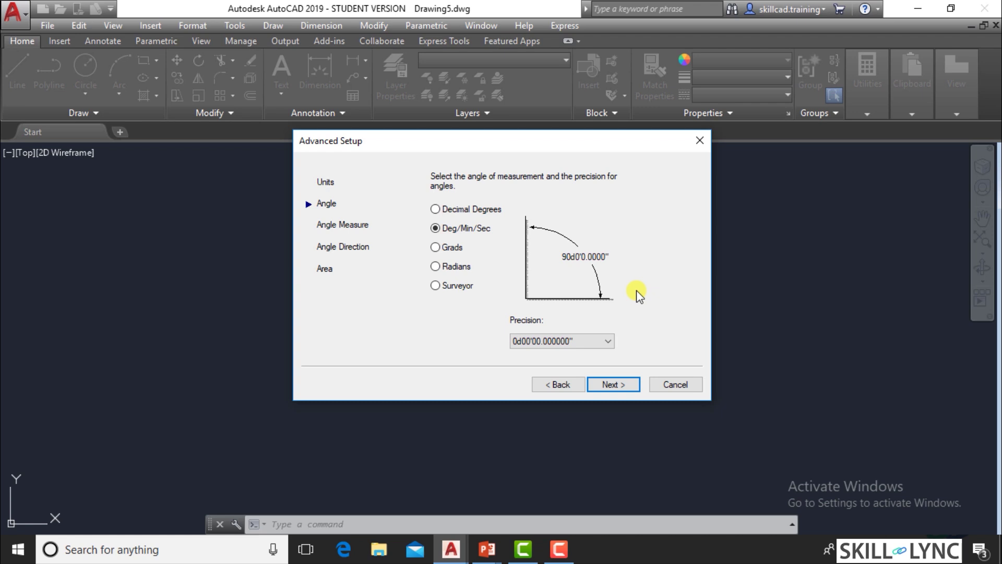
click(433, 249)
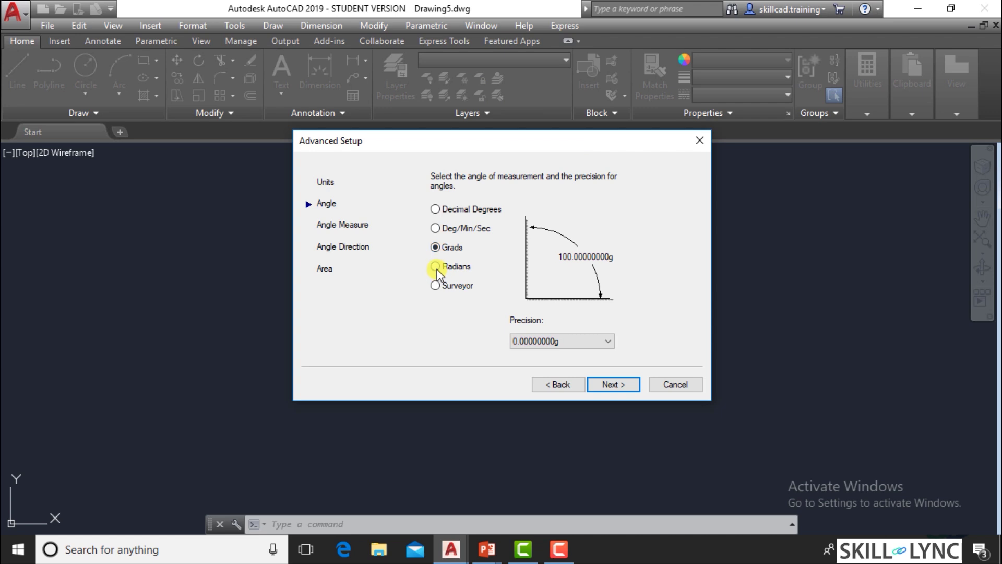
click(436, 266)
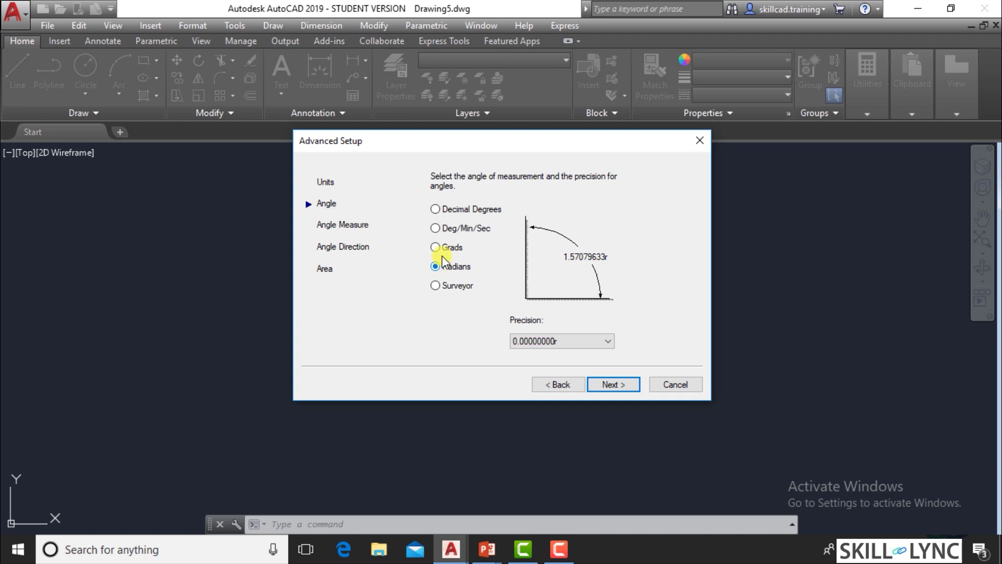
click(438, 247)
click(438, 266)
click(436, 247)
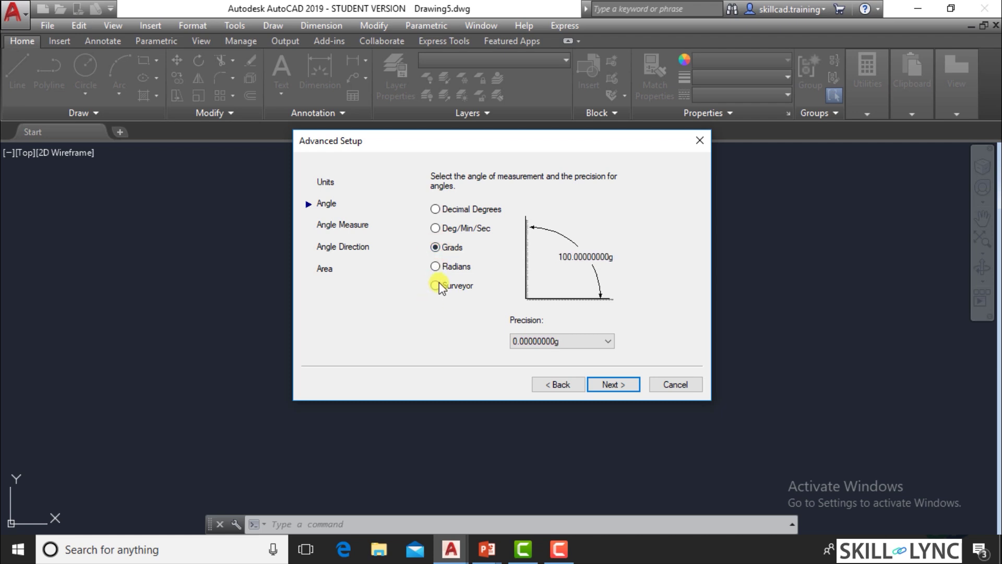
click(440, 282)
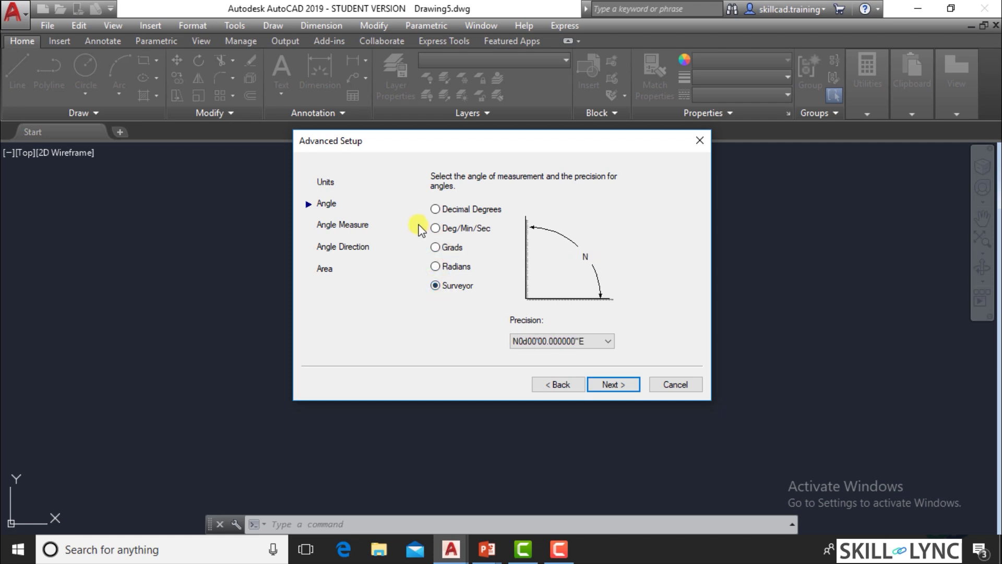
Compare the Grads angle format with Decimal Degrees, Deg/Min/Sec and Radians in the sample angle.
click(435, 248)
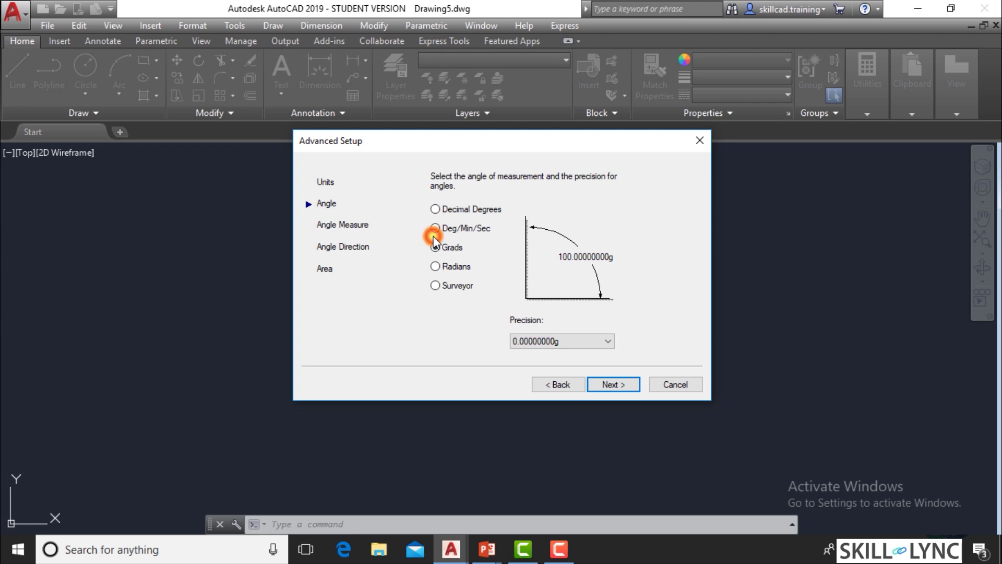
click(435, 209)
click(435, 228)
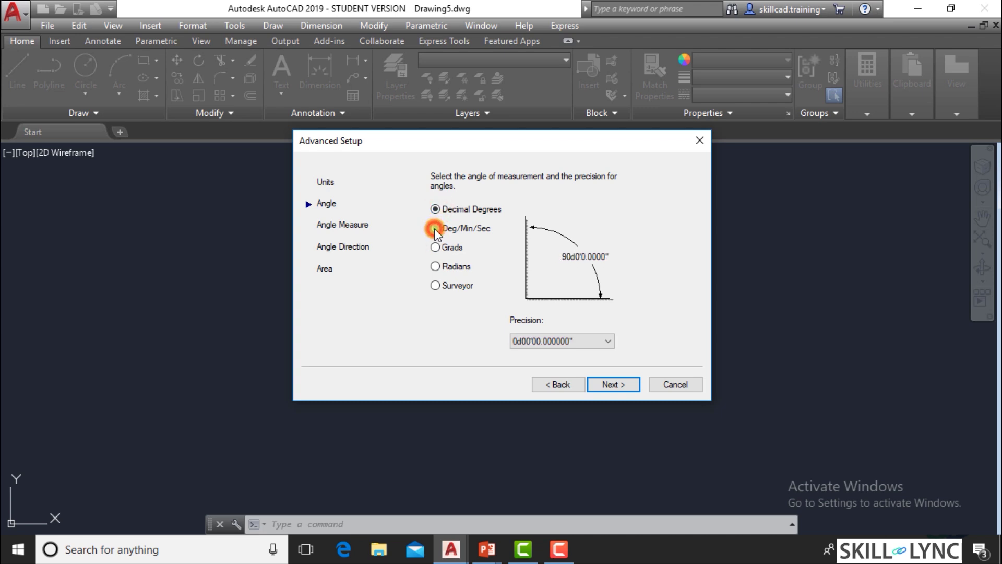
click(434, 246)
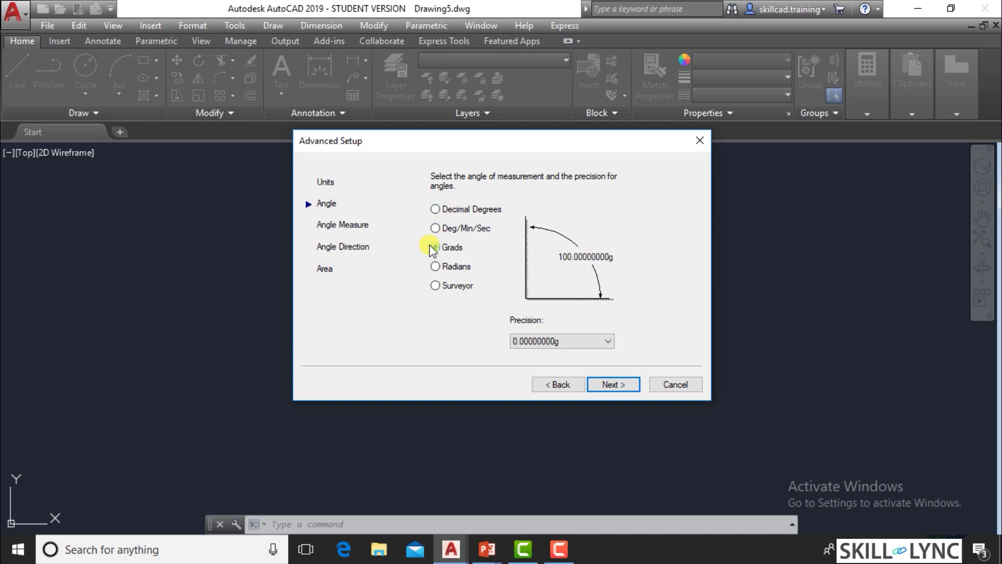
click(433, 267)
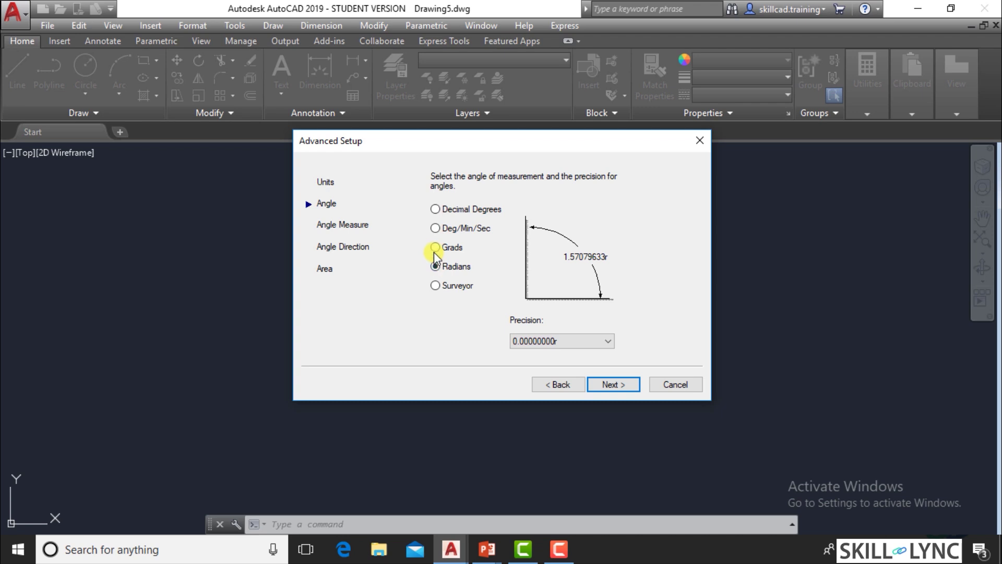
click(434, 248)
click(437, 266)
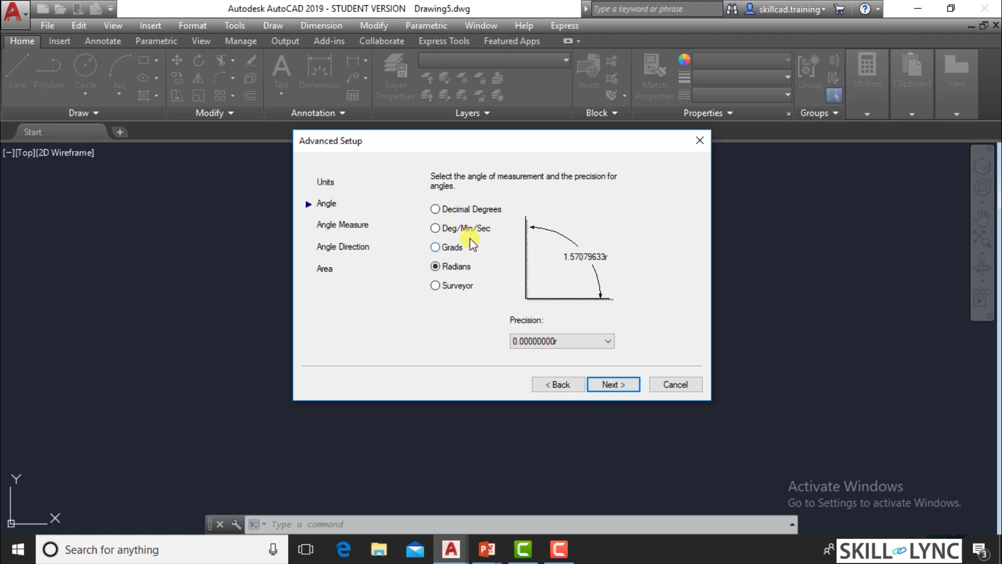
Choose Decimal Degrees as the angle format, try precision 0.0, and set the precision to 0.00.
click(435, 208)
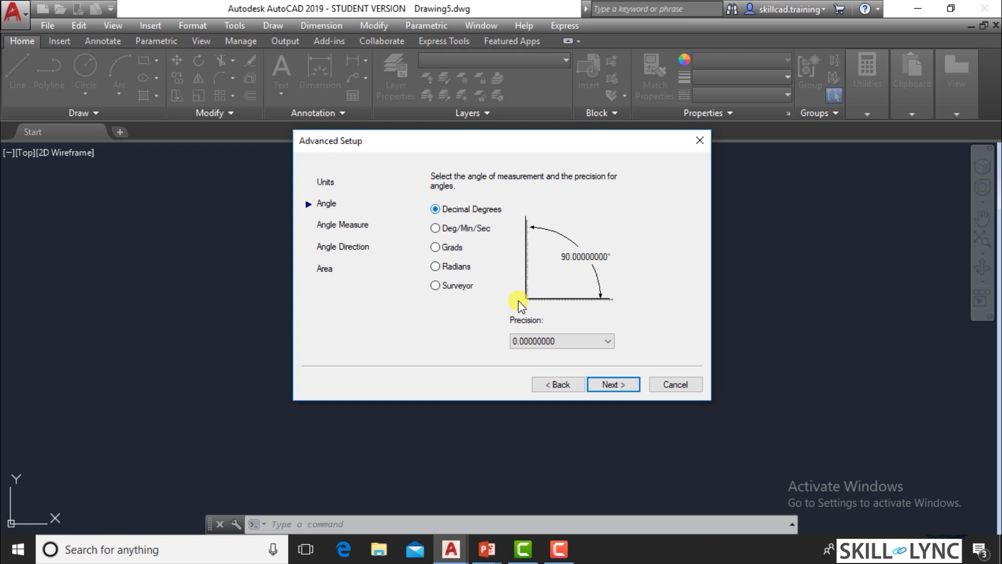
click(521, 343)
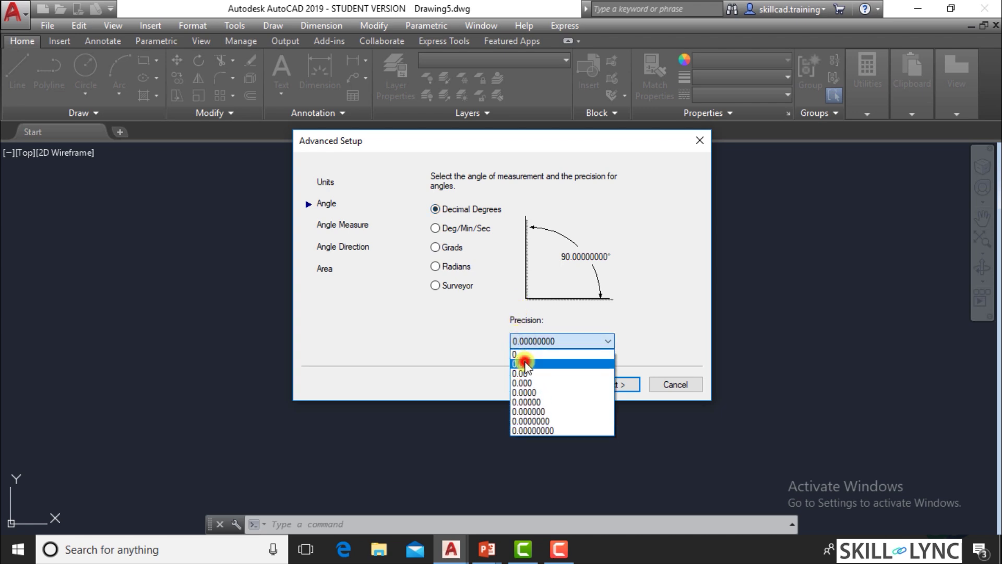
click(522, 364)
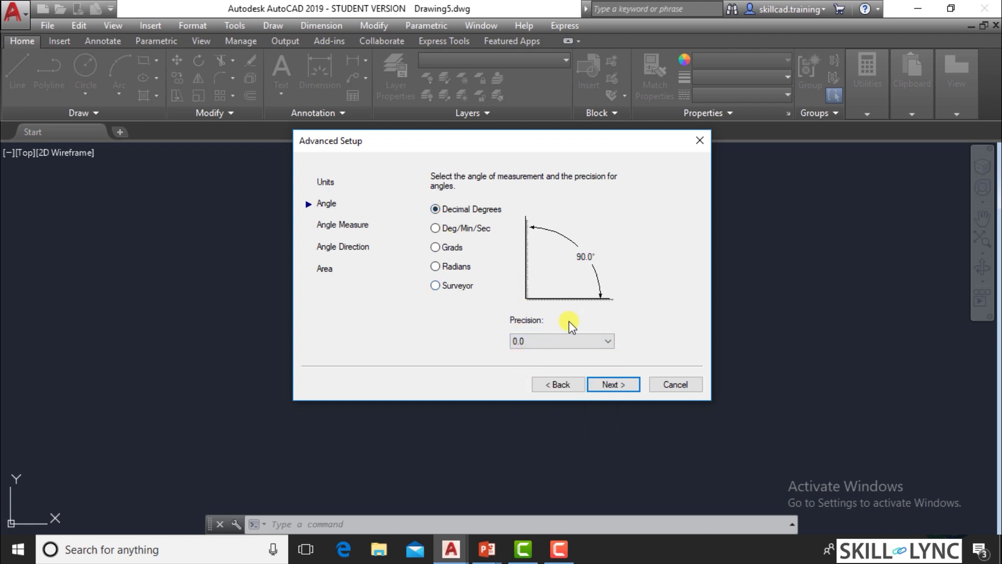
click(555, 342)
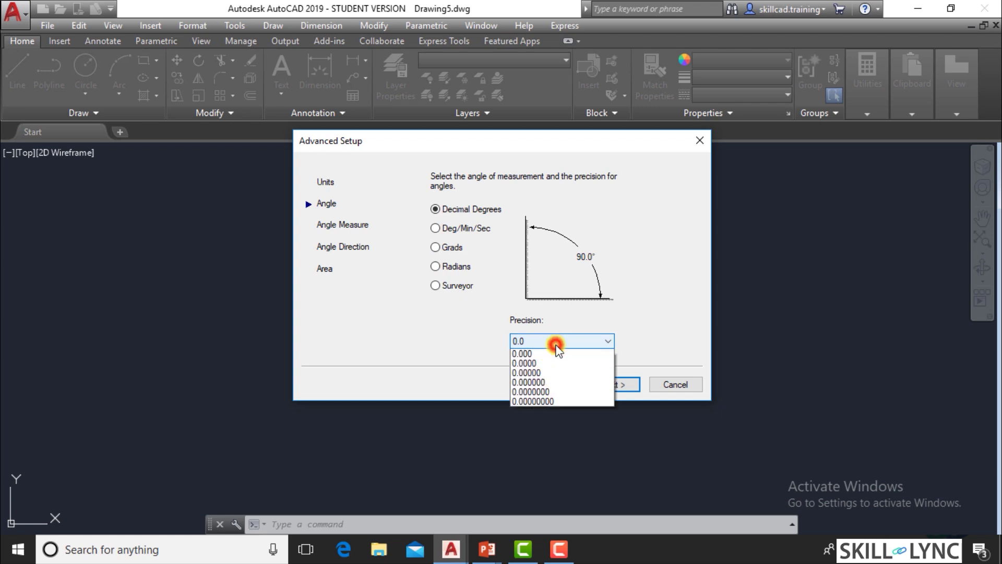
click(543, 374)
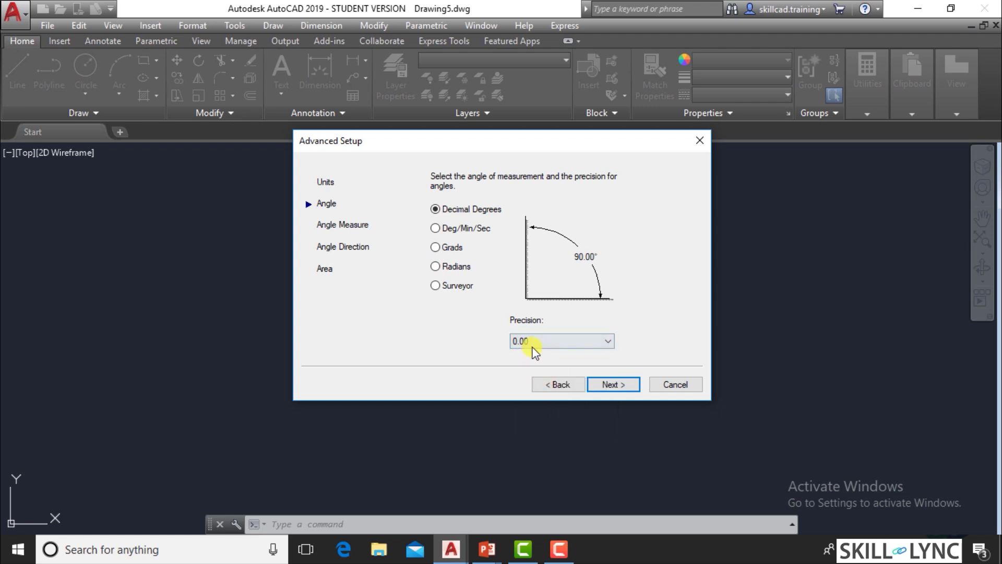
Continue to the Angle Measure page and preview the North, West, South and Other directions for angle measurement.
click(611, 384)
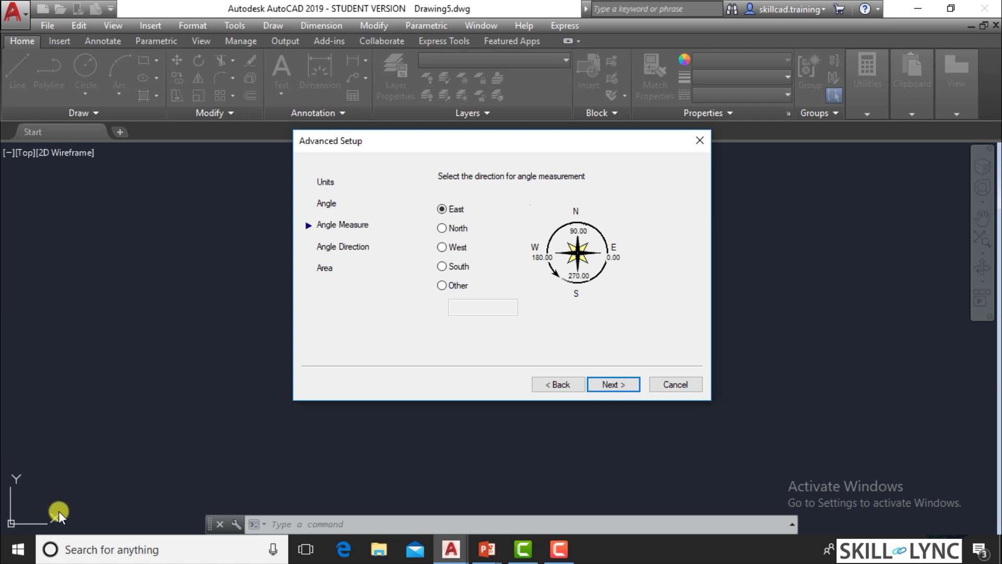
click(443, 228)
click(442, 248)
click(441, 267)
click(442, 285)
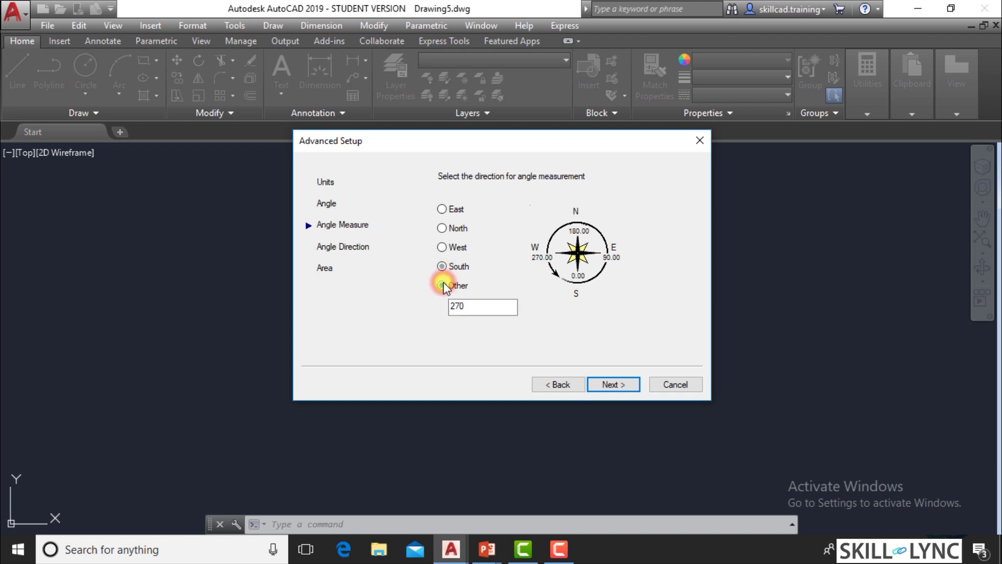
Set East as the direction for angle measurement and Clockwise as the angle orientation, continuing to the Area page.
click(443, 209)
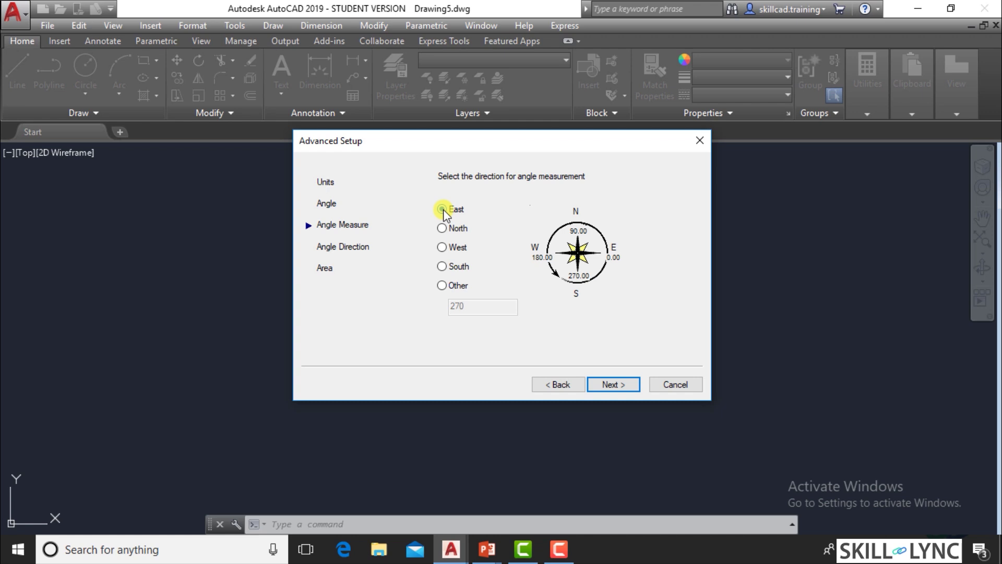
click(628, 382)
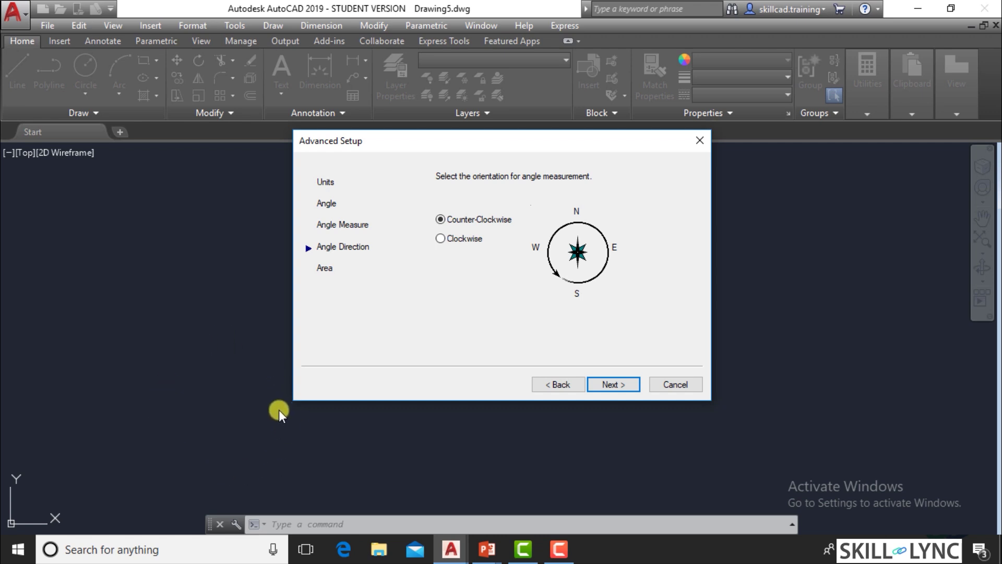
click(439, 240)
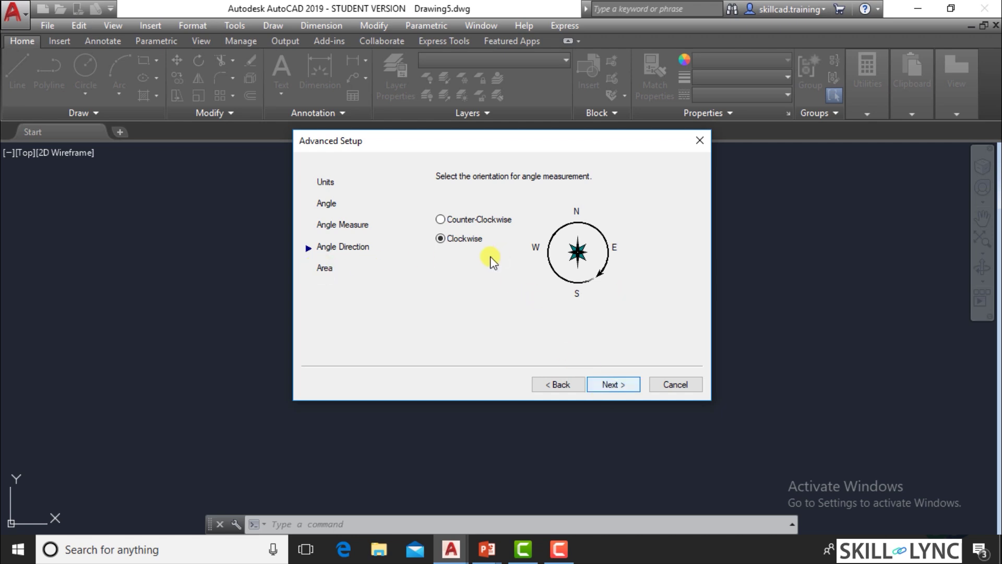
key(Return)
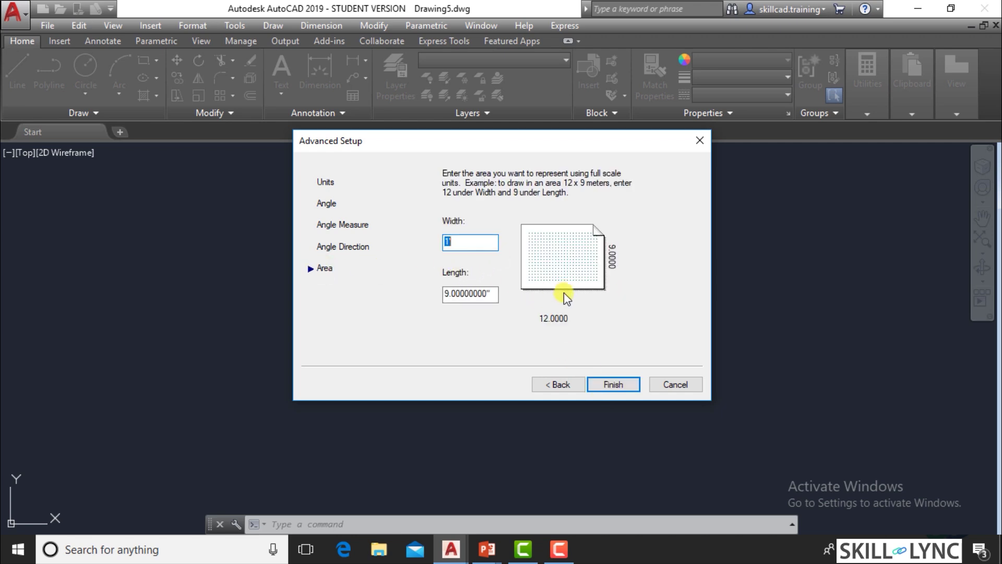
Edit the drawing area's width of 1, trying it with and without the foot mark, and finish the Advanced Setup.
click(483, 246)
key(BackSpace)
text(')
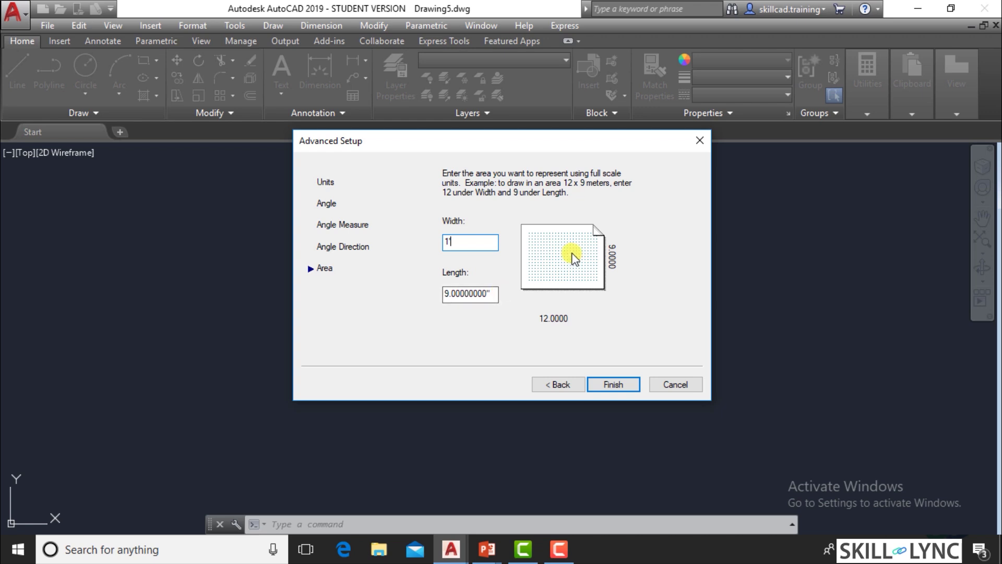
key(BackSpace)
click(609, 389)
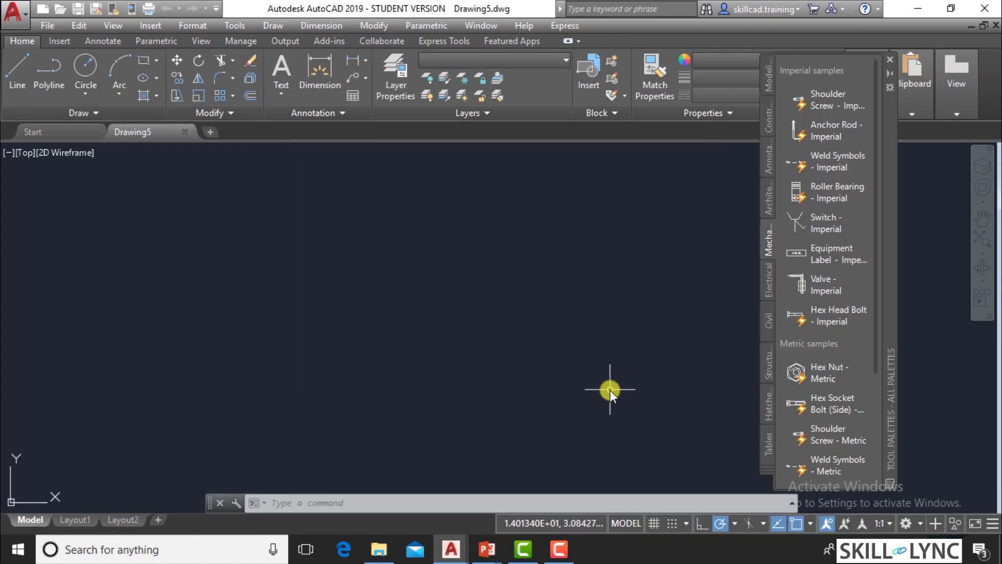